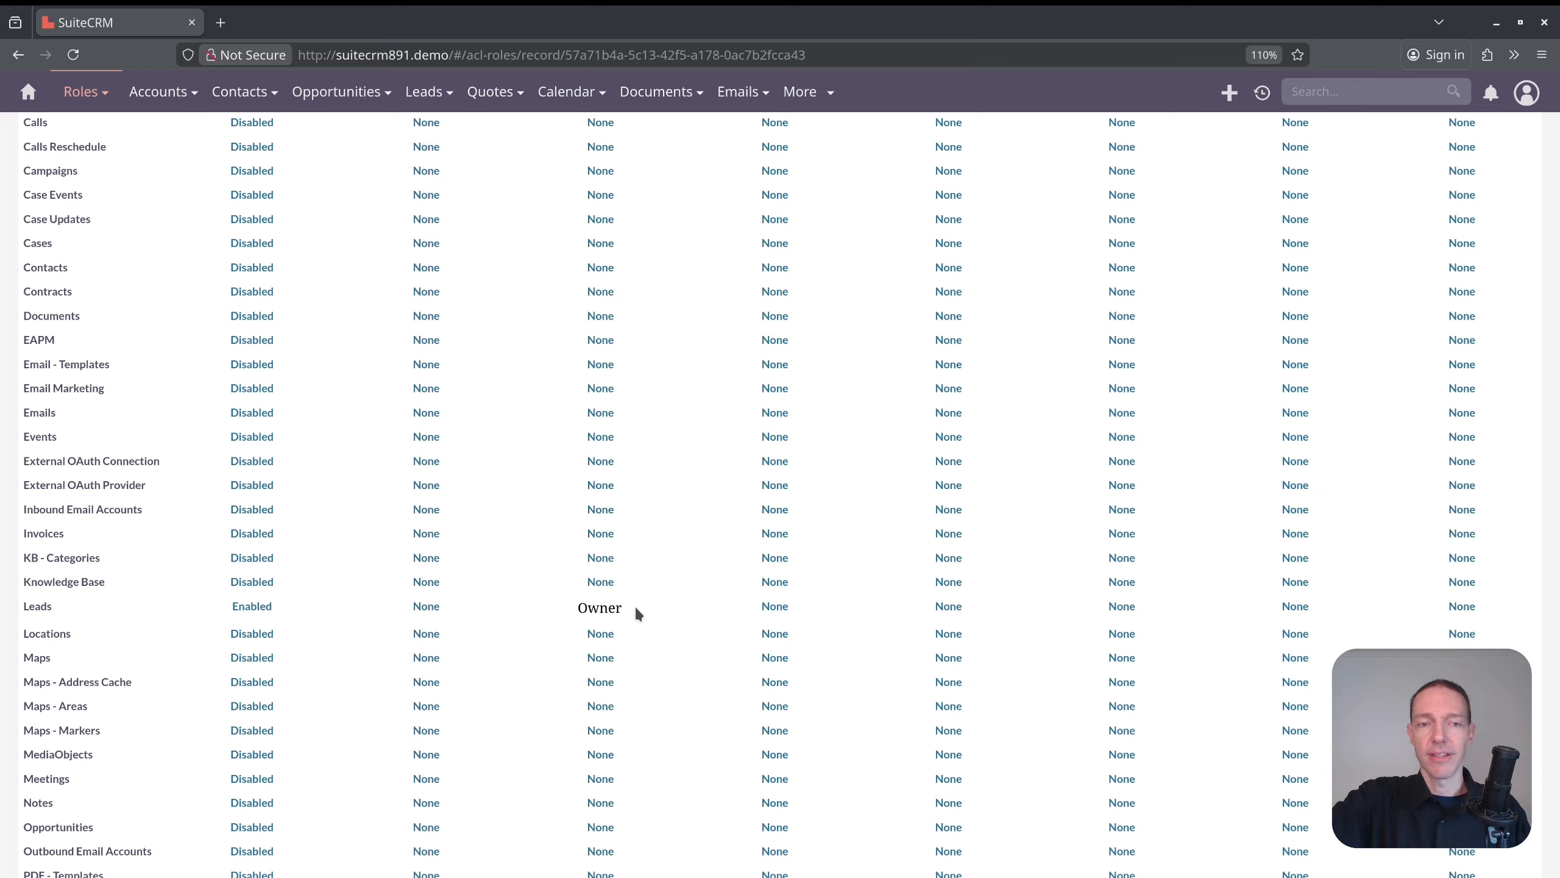
Set the Leads module's Edit permission to Group in the MarketingPrep role.
{"action": "left_click", "coordinate": [602, 609]}
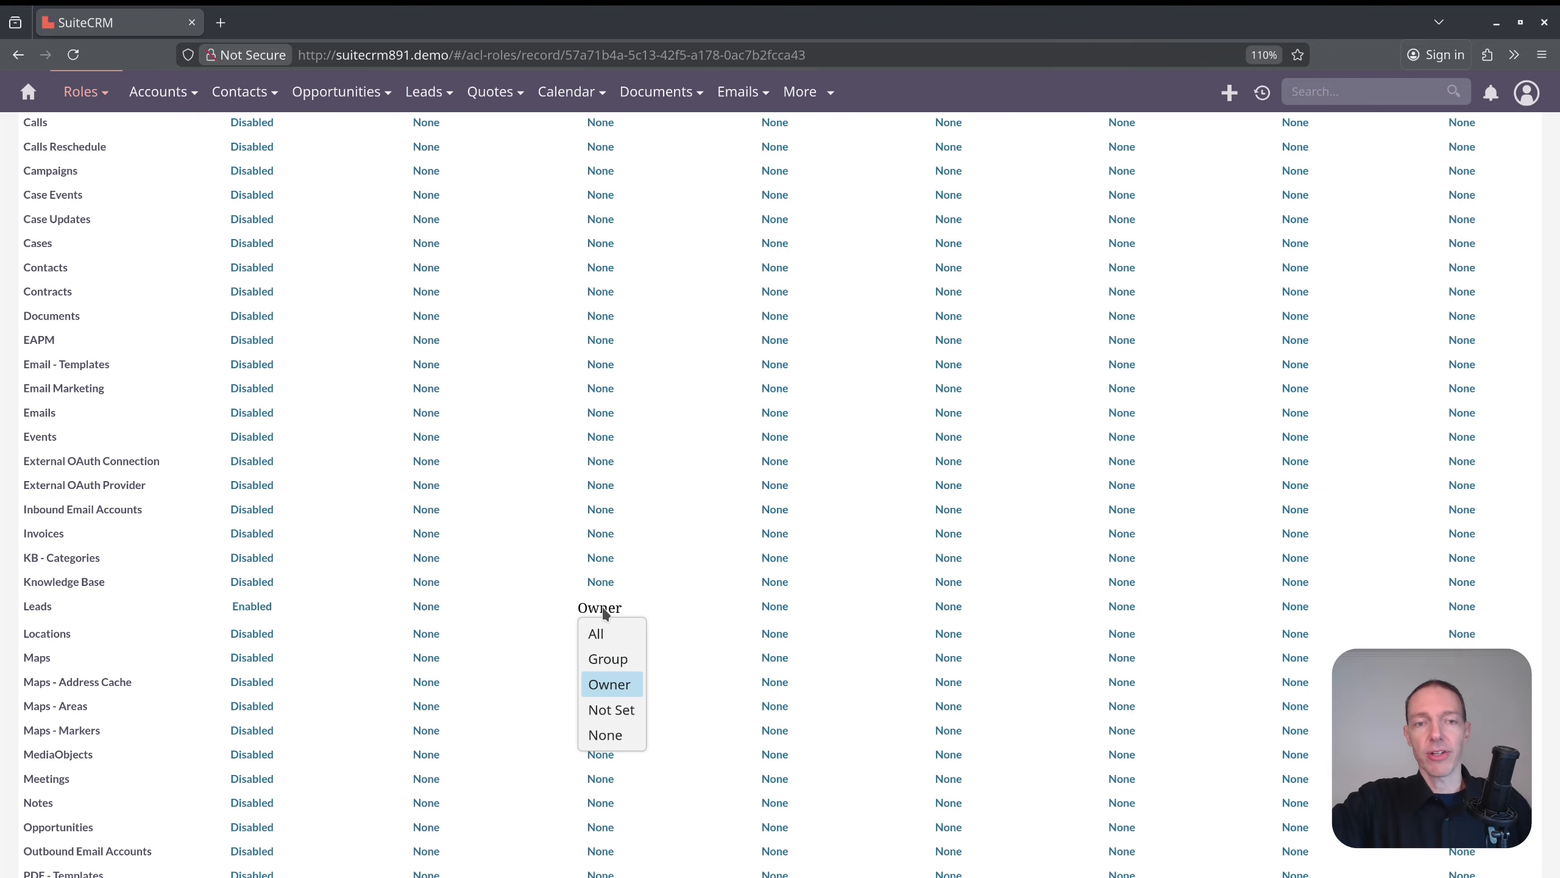
{"action": "left_click", "coordinate": [621, 660]}
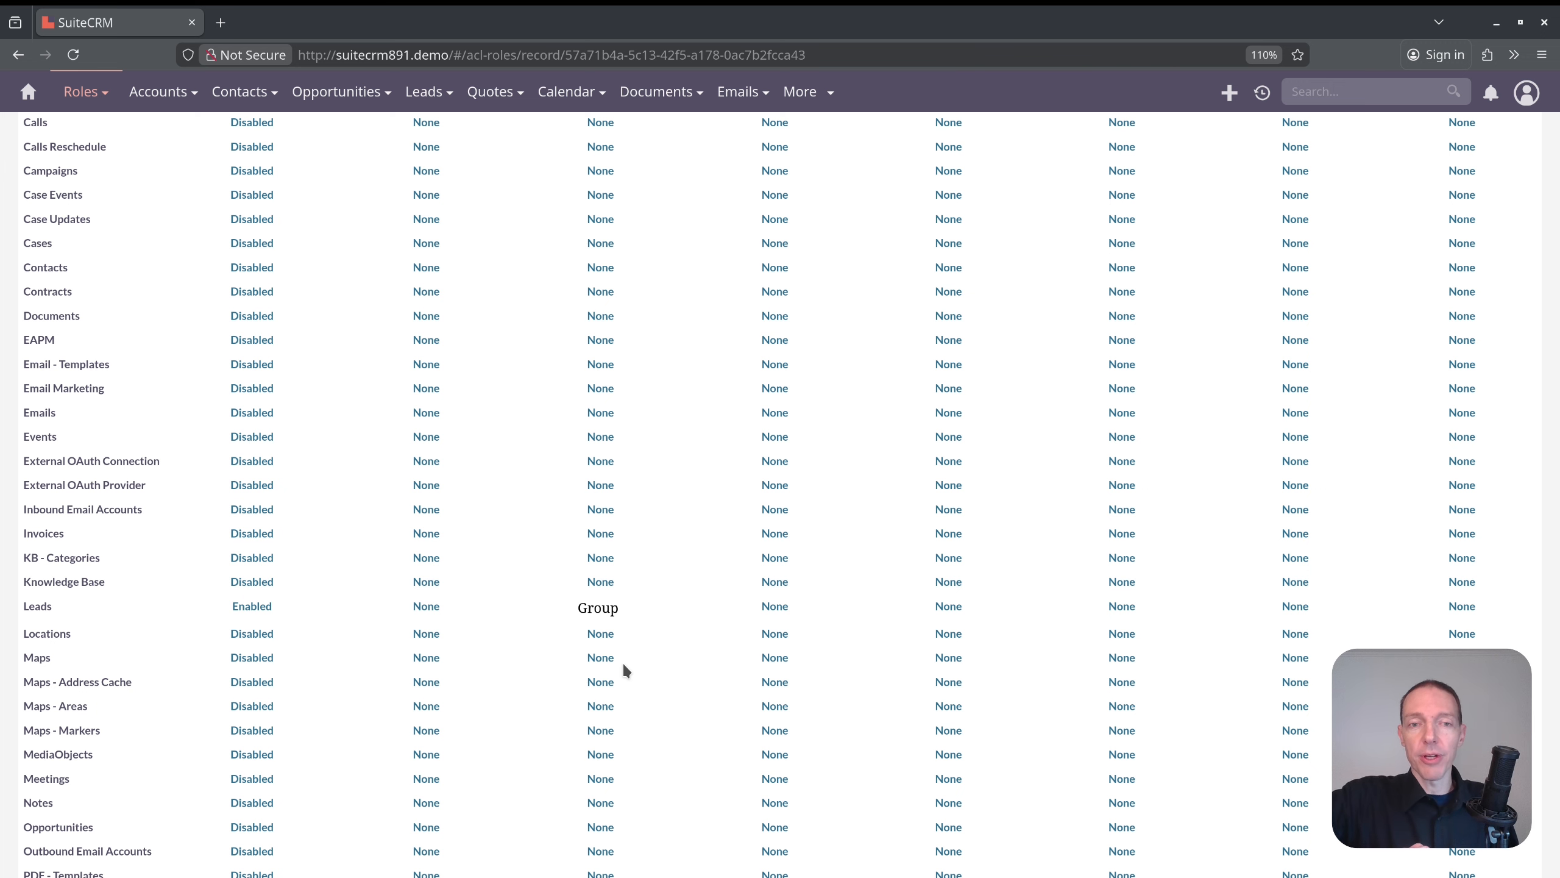
{"action": "left_click", "coordinate": [601, 607]}
{"action": "left_click", "coordinate": [600, 604]}
{"action": "left_click", "coordinate": [632, 611]}
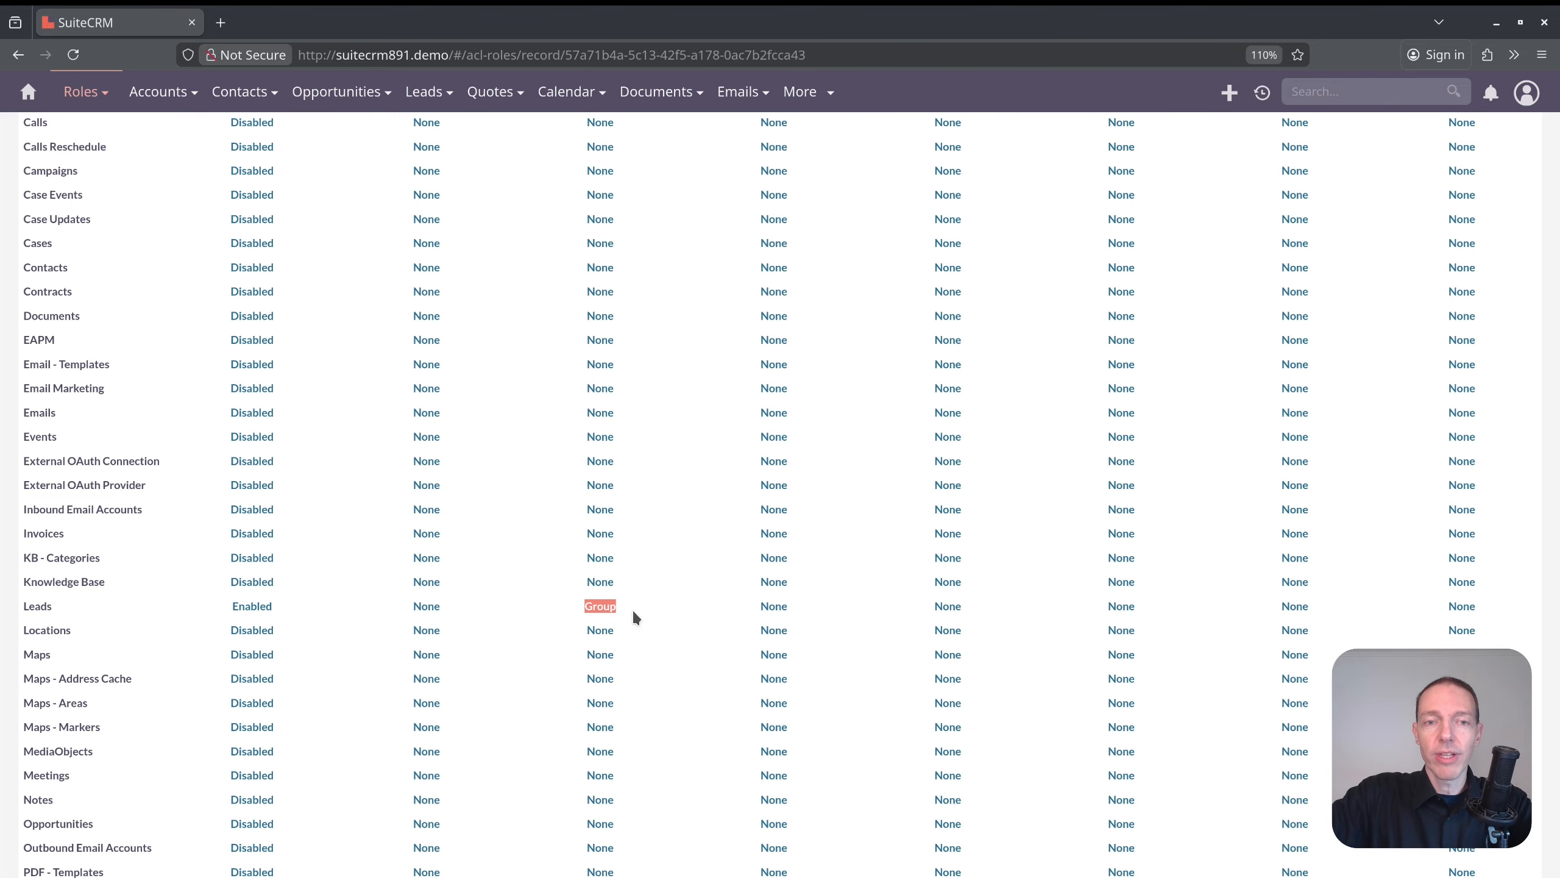
{"action": "scroll", "coordinate": [644, 618], "scroll_direction": "up", "scroll_amount": 2}
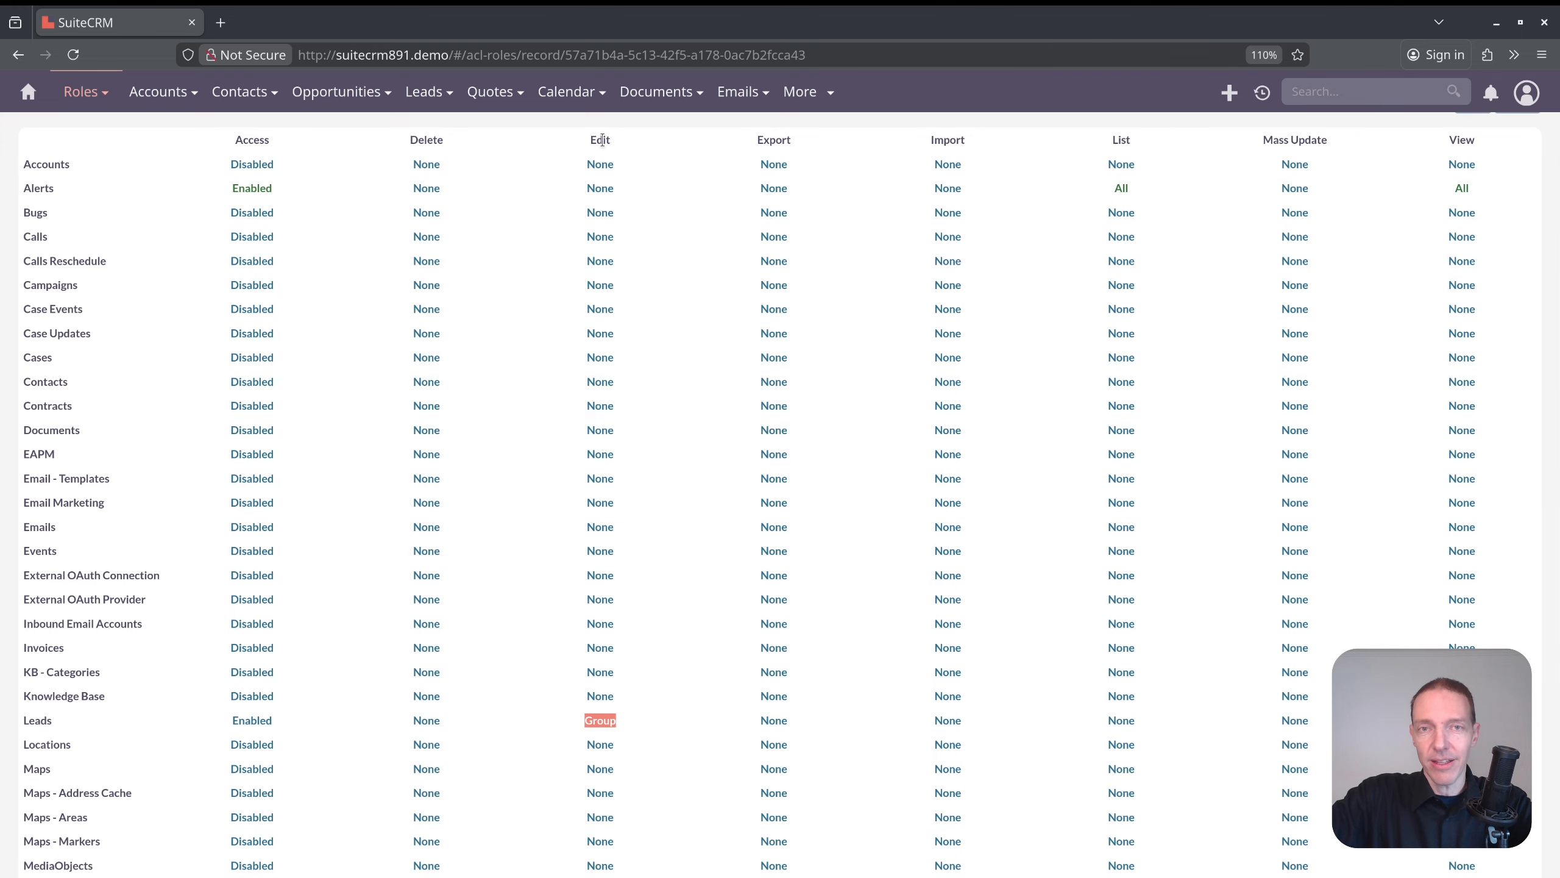
{"action": "double_click", "coordinate": [924, 724]}
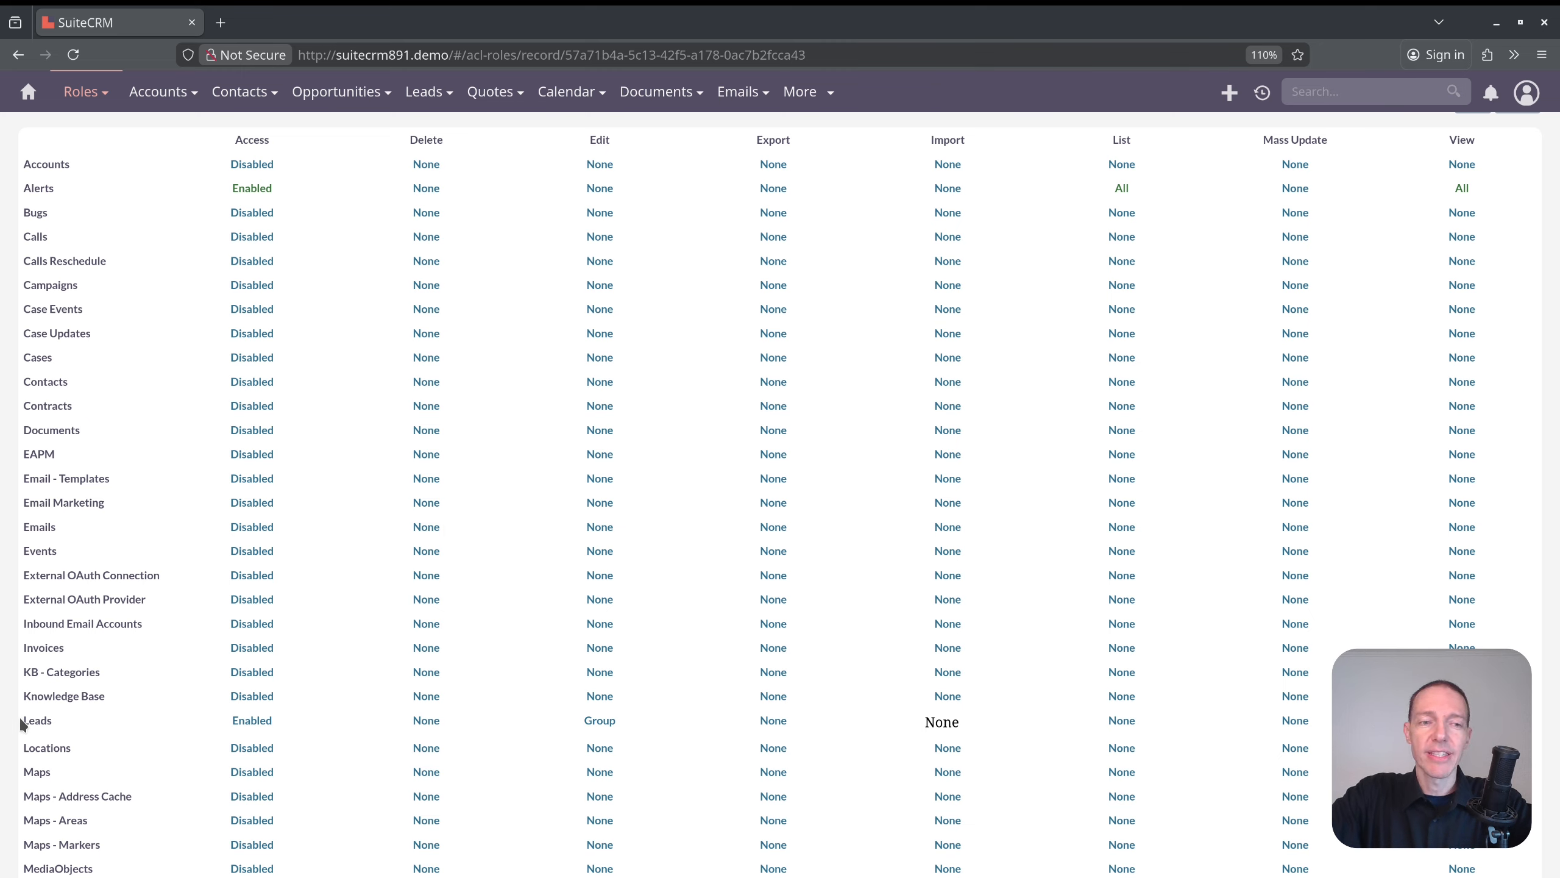
{"action": "left_click_drag", "start_coordinate": [217, 713], "coordinate": [1002, 725]}
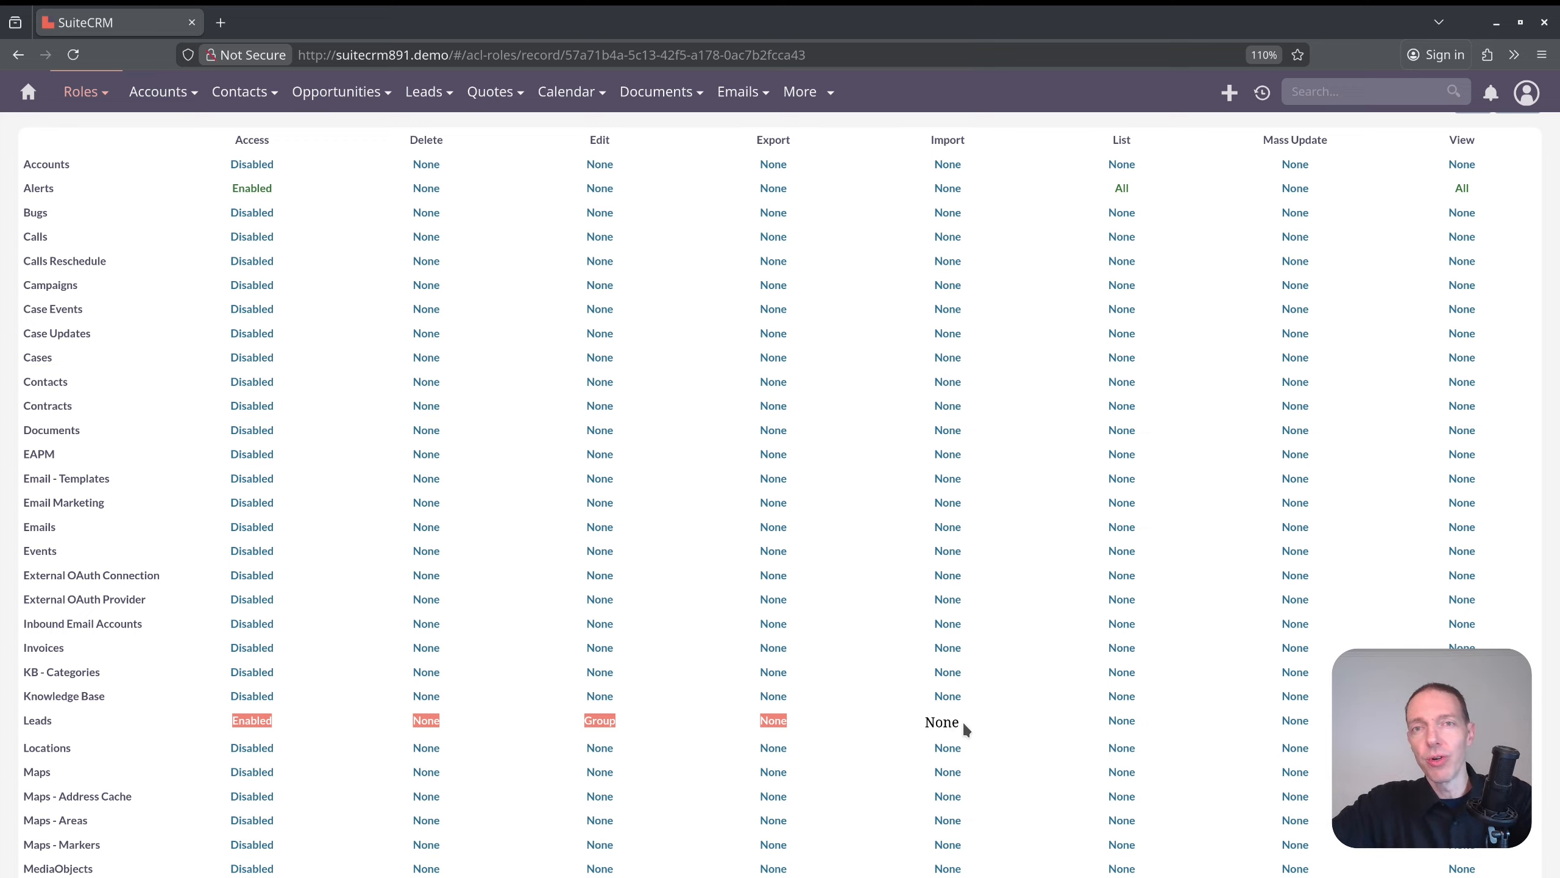
{"action": "left_click", "coordinate": [962, 724]}
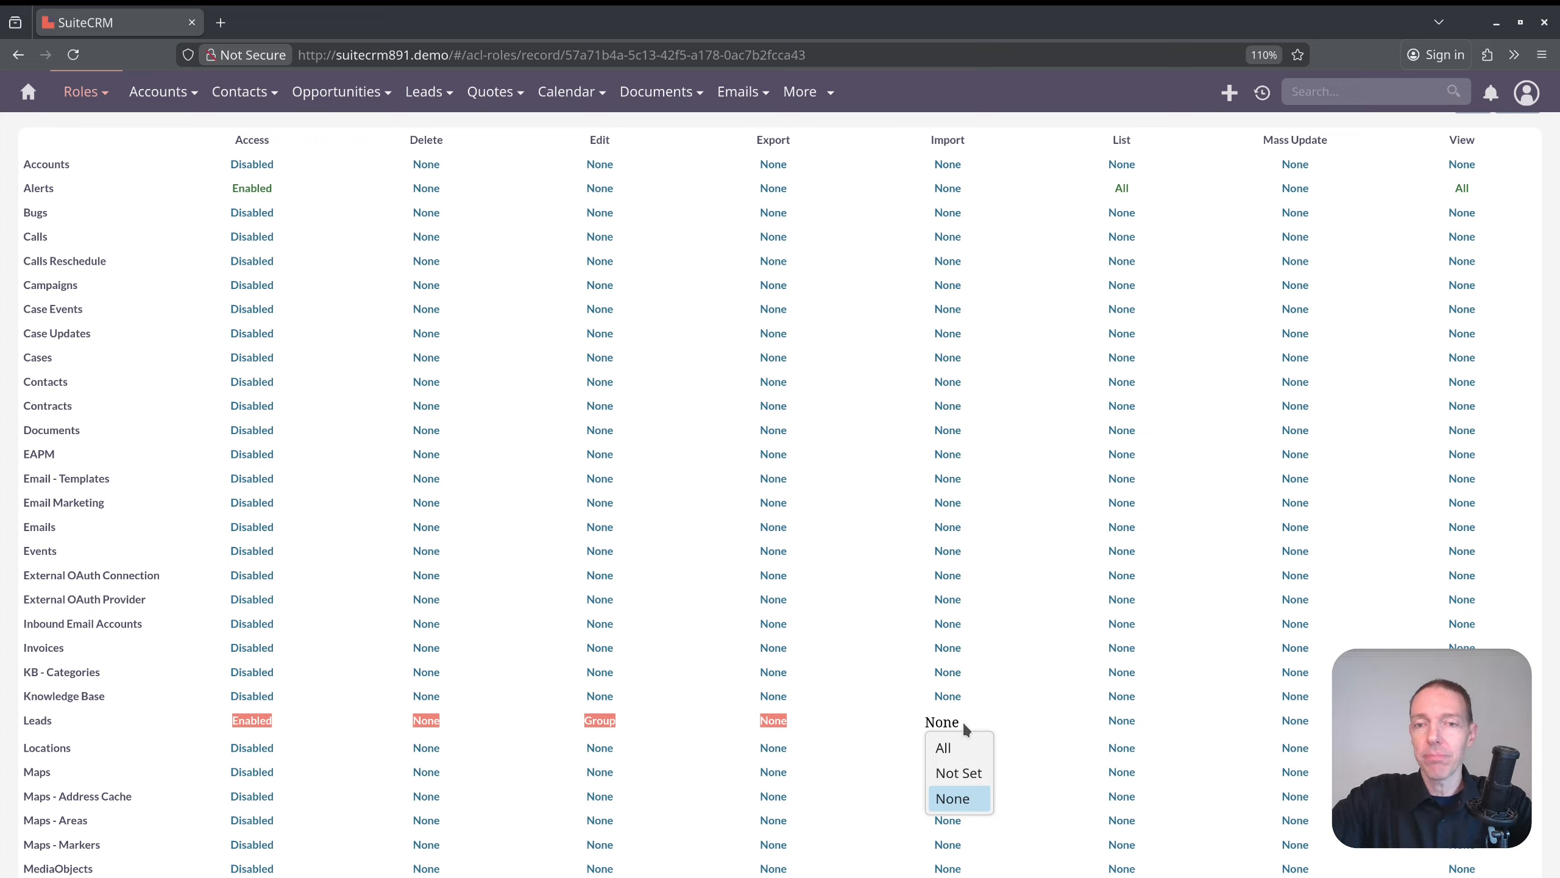
{"action": "left_click", "coordinate": [1019, 725]}
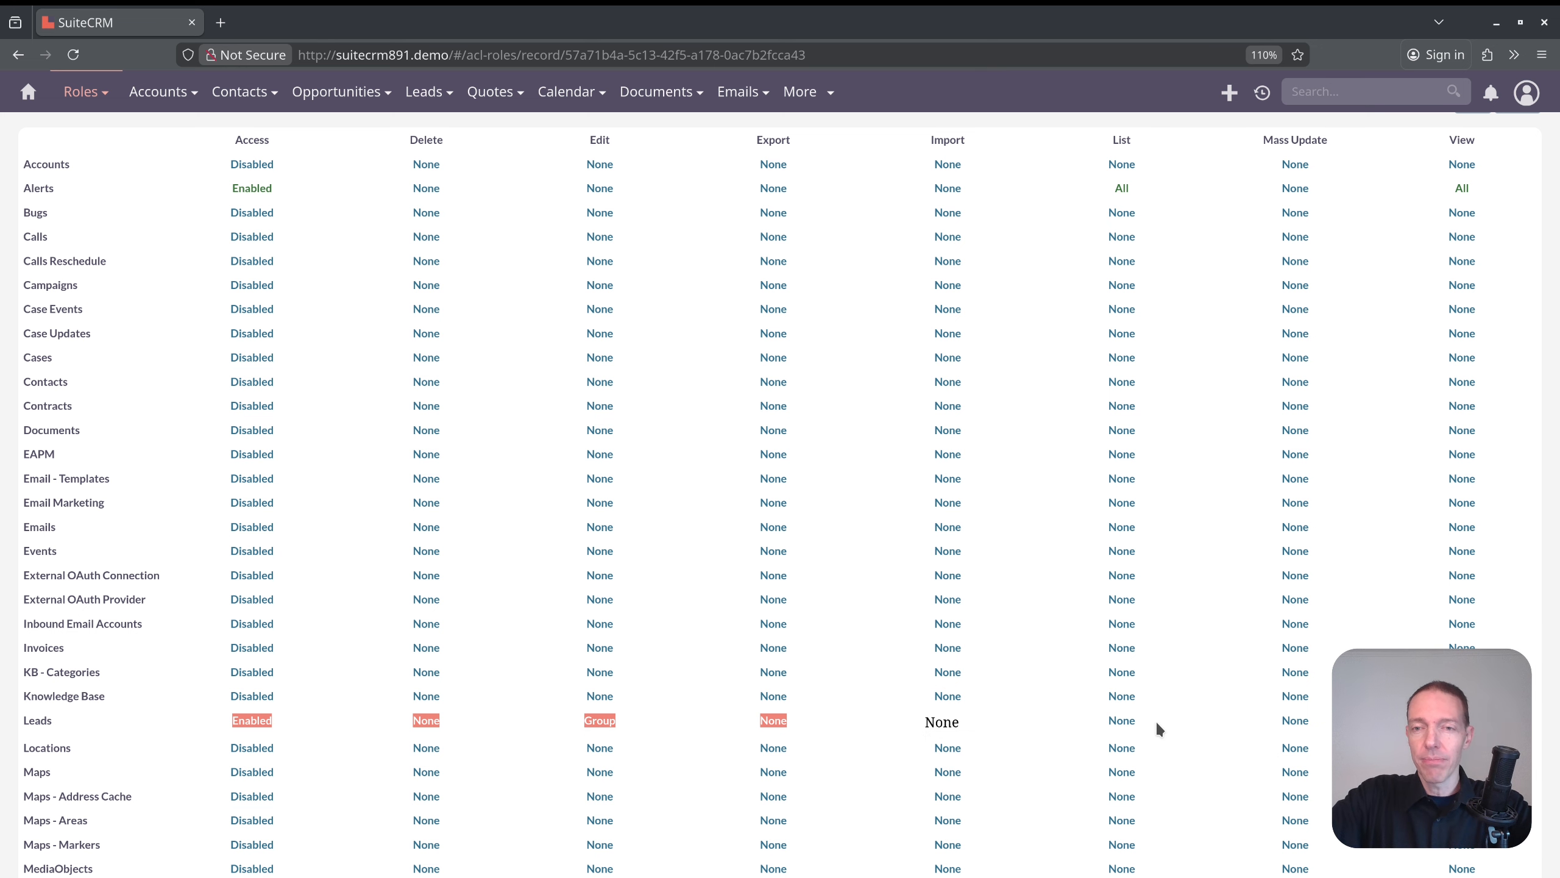
Set the Leads module's List permission to Group.
{"action": "double_click", "coordinate": [1129, 718]}
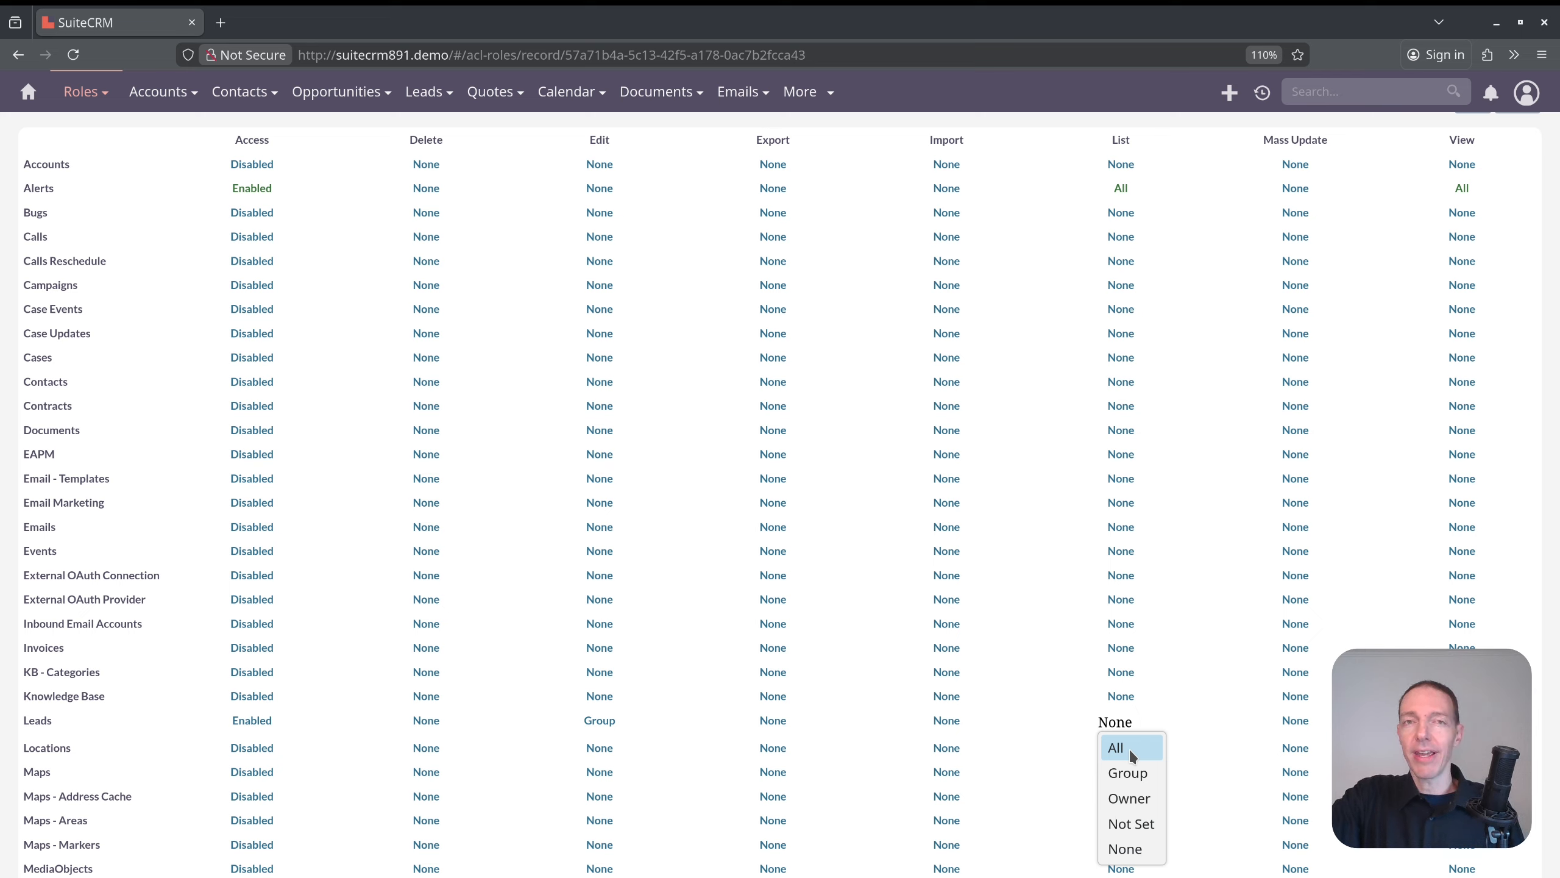
{"action": "left_click", "coordinate": [1129, 747]}
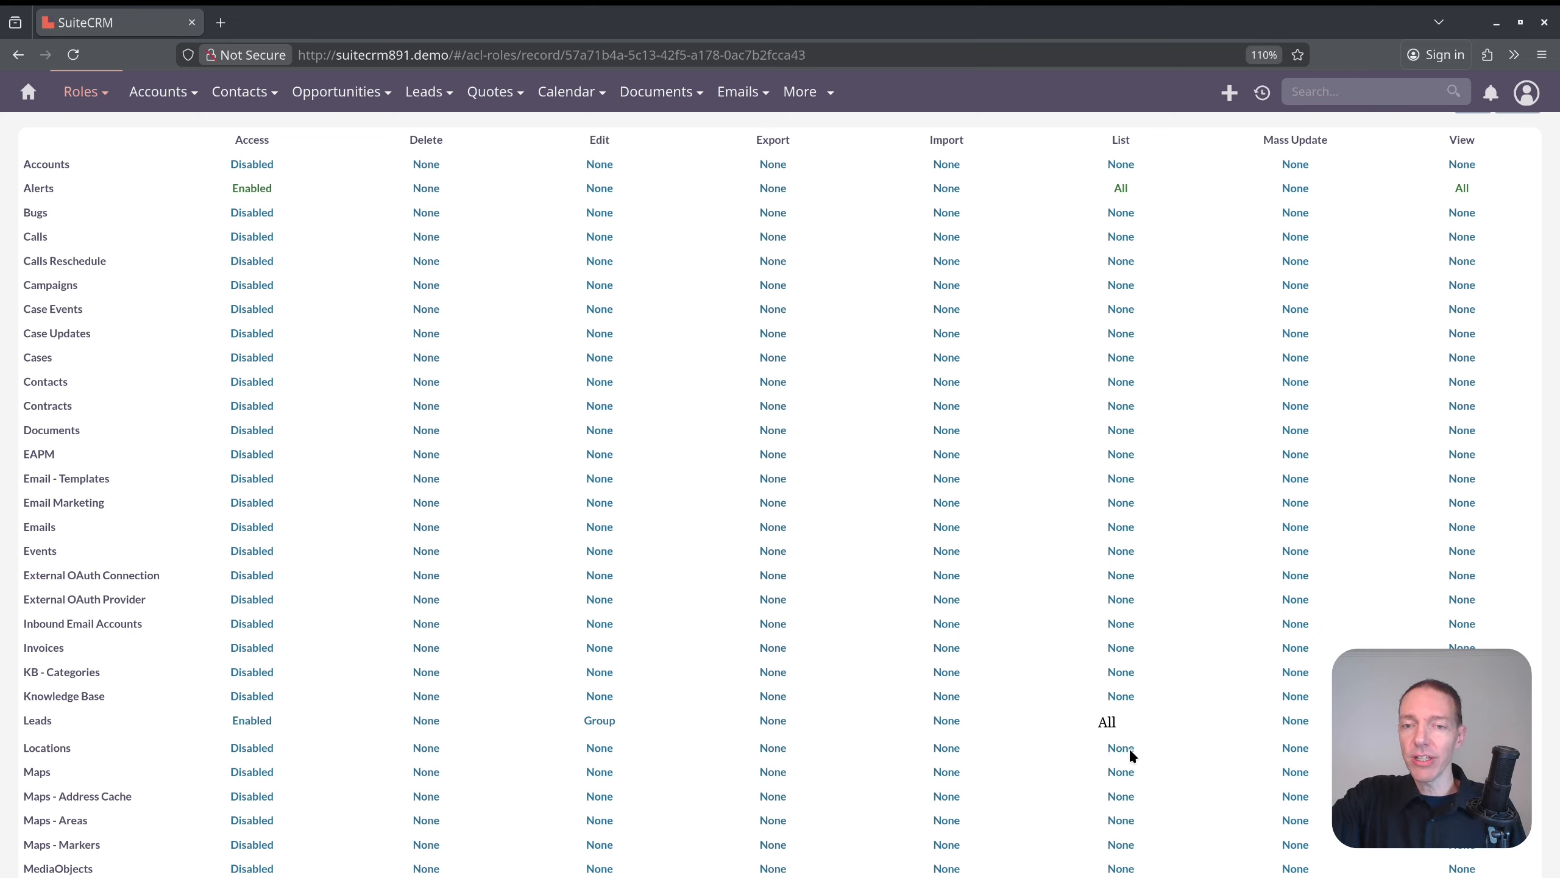
{"action": "left_click", "coordinate": [1112, 723]}
{"action": "left_click", "coordinate": [1120, 789]}
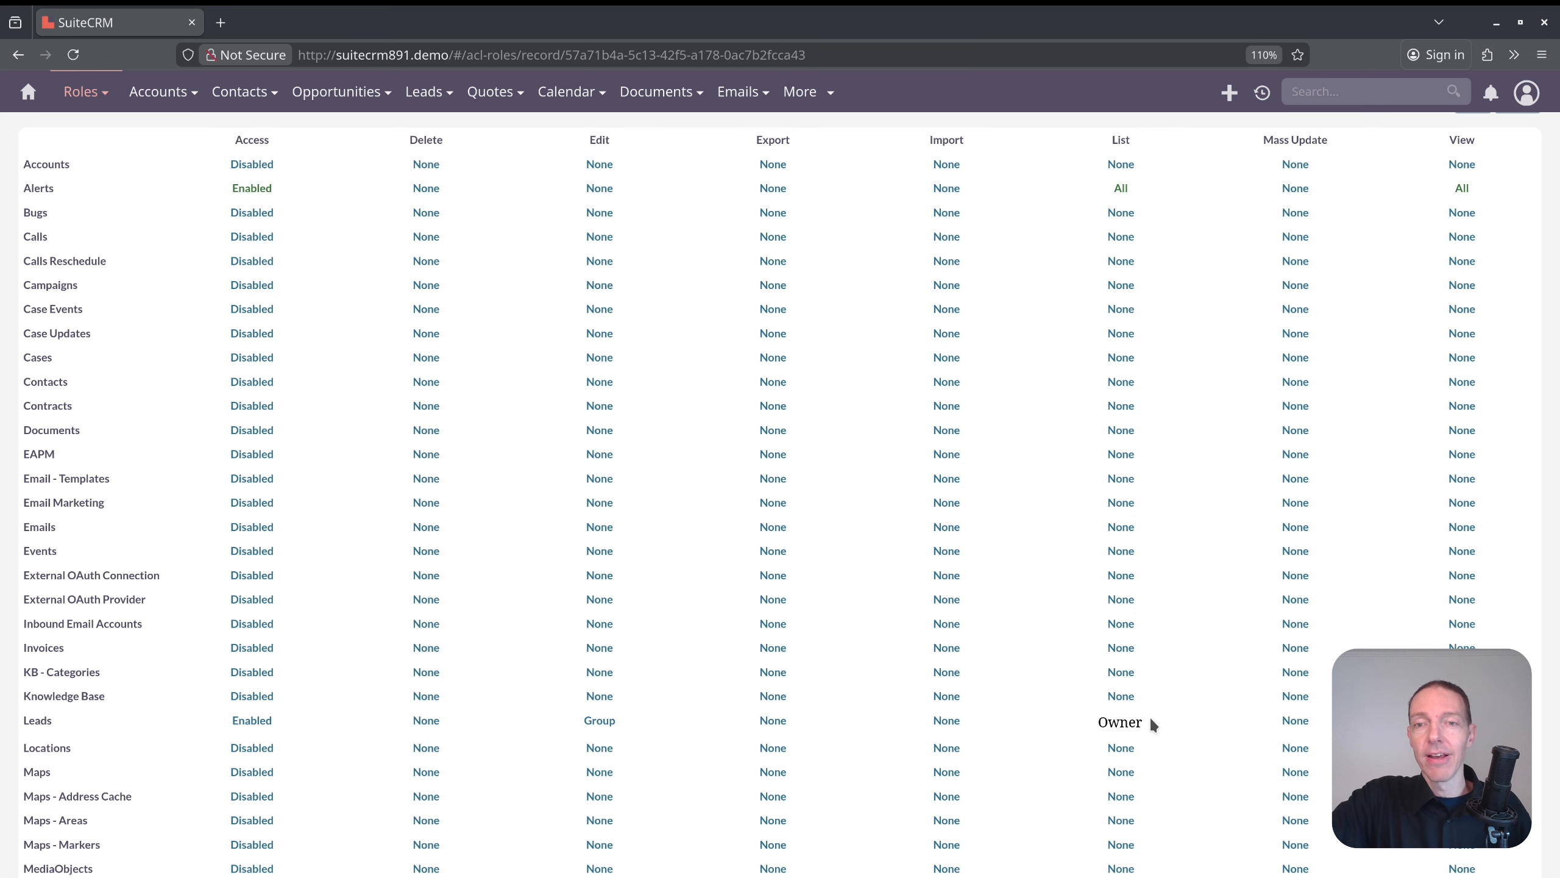
{"action": "left_click", "coordinate": [1134, 724]}
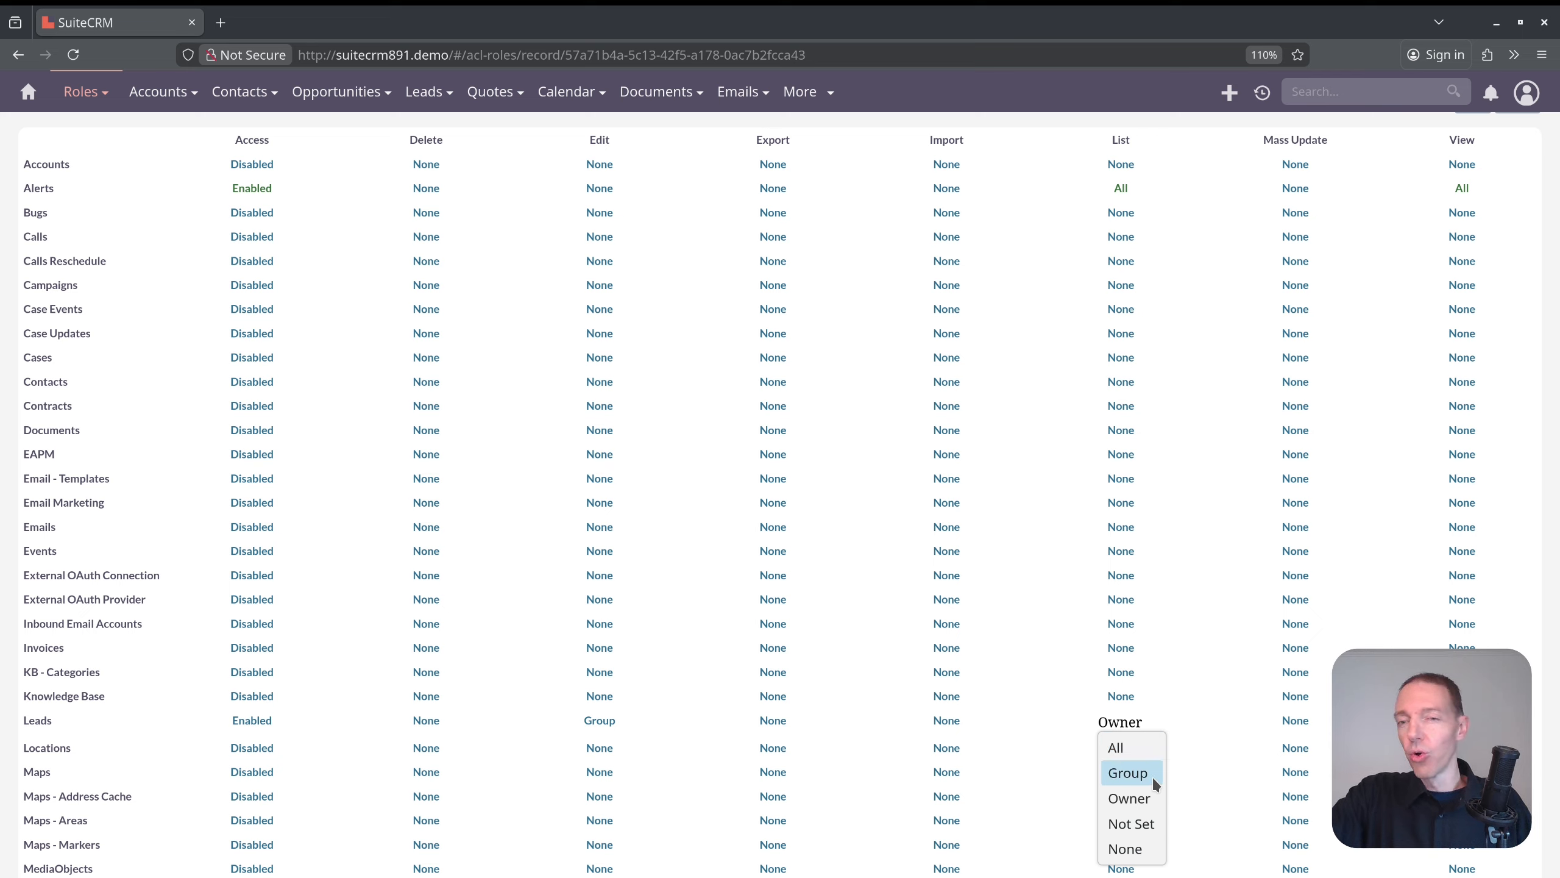
{"action": "left_click", "coordinate": [1127, 772]}
{"action": "left_click", "coordinate": [1296, 723]}
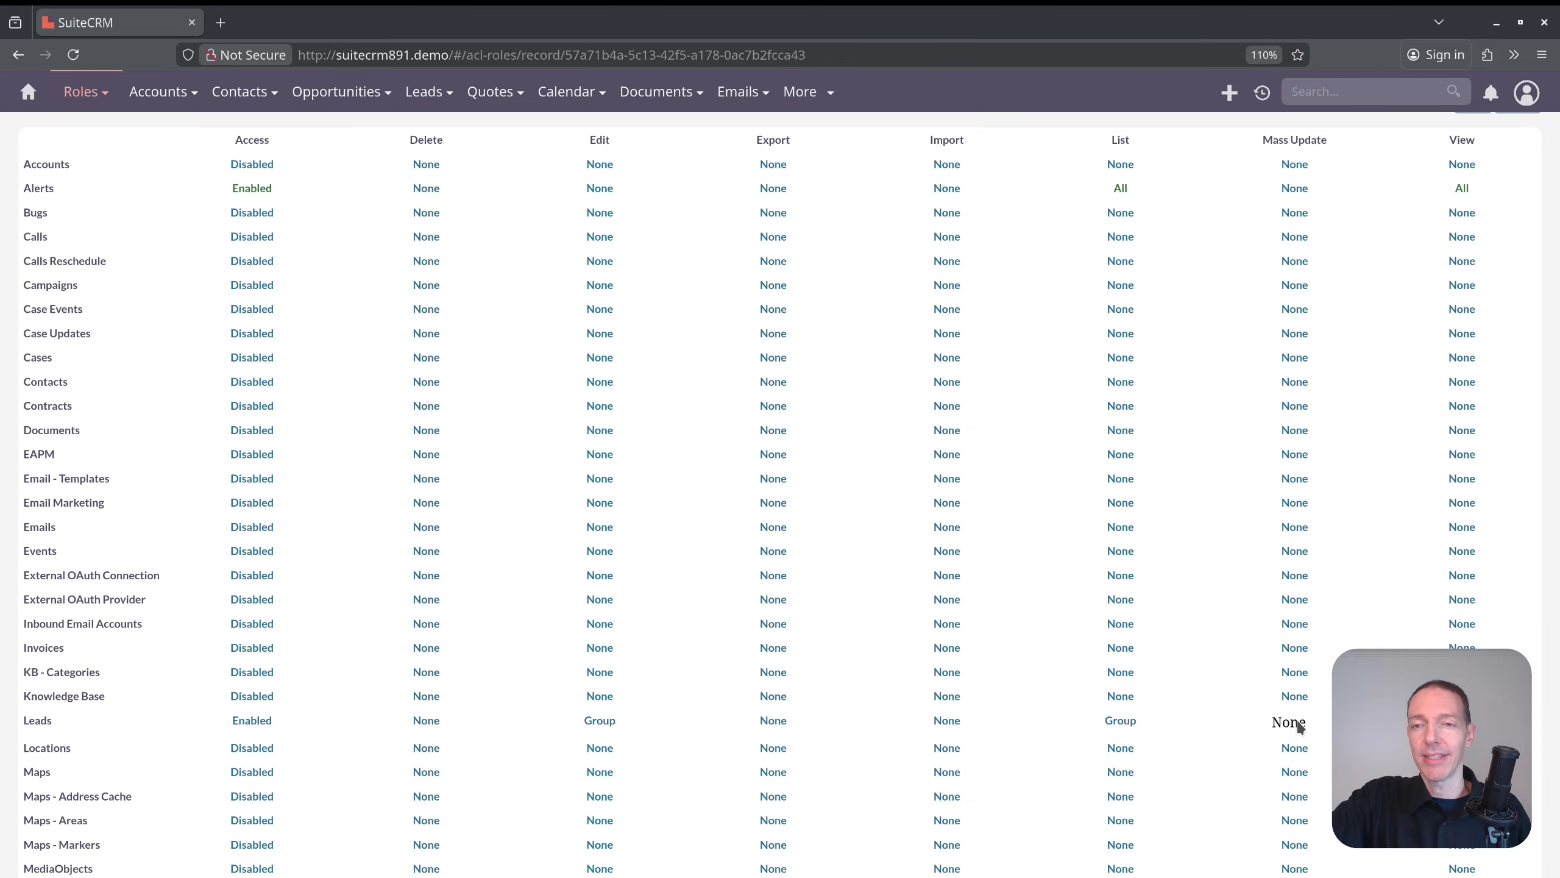
{"action": "left_click", "coordinate": [1301, 727]}
{"action": "left_click", "coordinate": [1301, 727]}
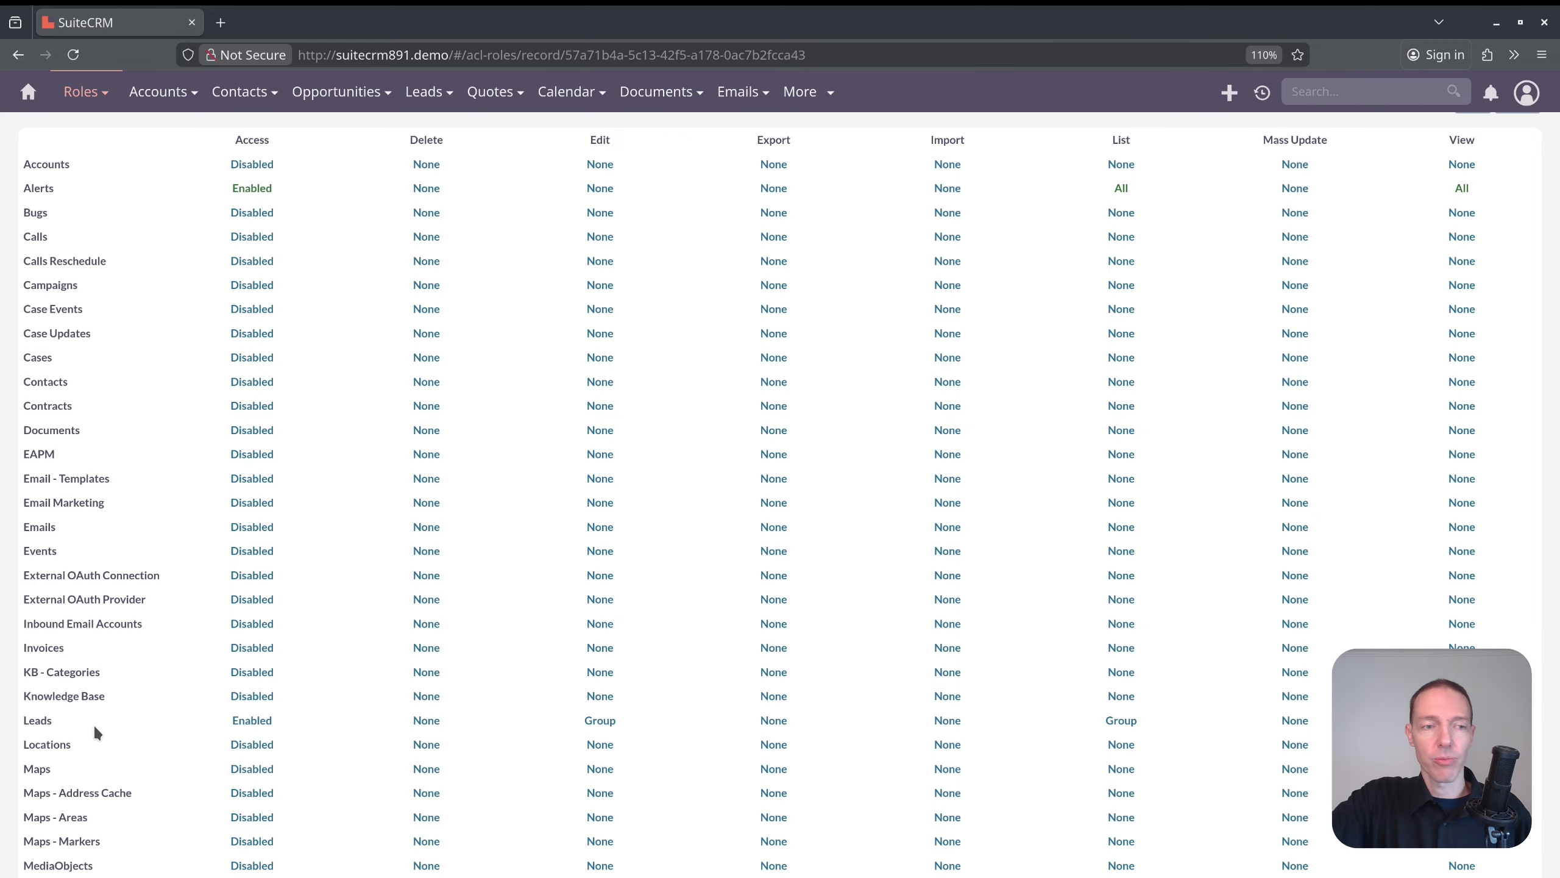
Set the Leads module's View permission to Group.
{"action": "left_click_drag", "start_coordinate": [27, 718], "coordinate": [1320, 725]}
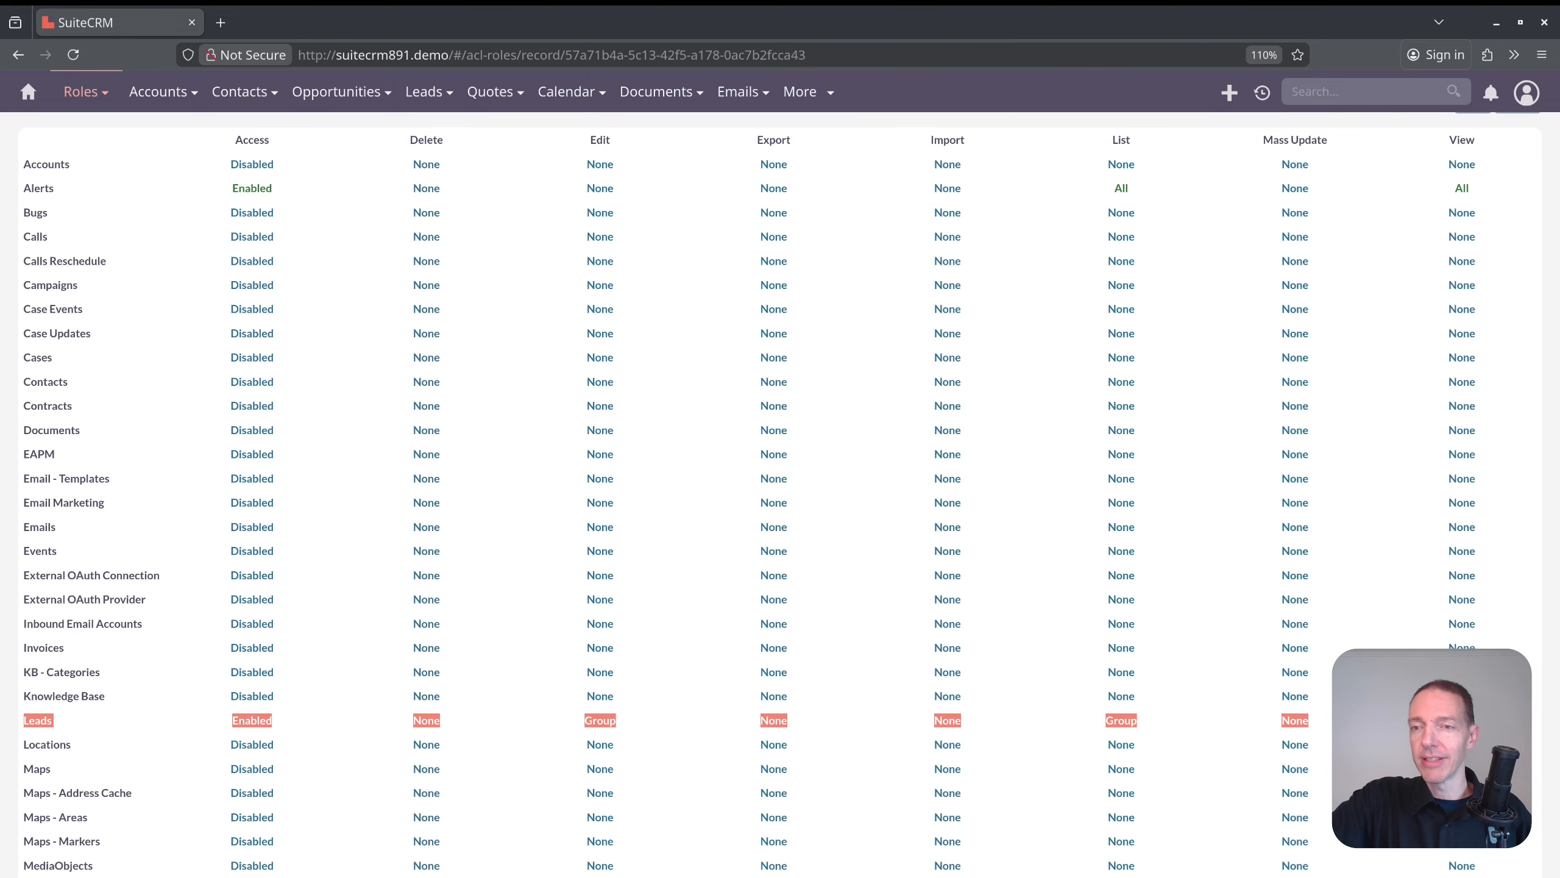
{"action": "double_click", "coordinate": [1462, 720]}
{"action": "left_click", "coordinate": [1461, 721]}
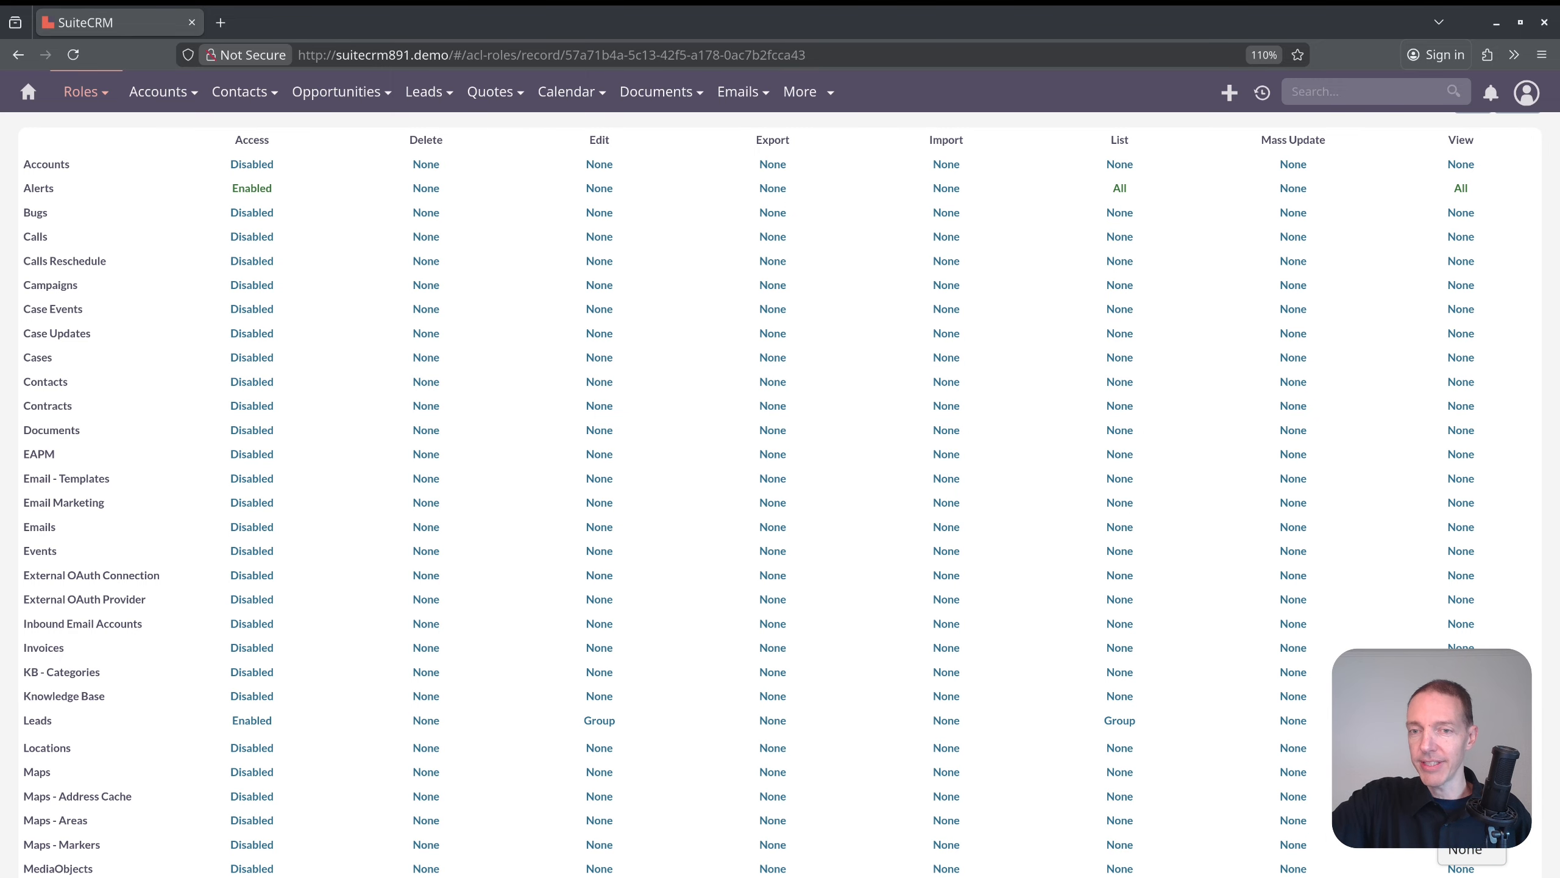
{"action": "left_click", "coordinate": [1461, 774]}
{"action": "left_click_drag", "start_coordinate": [1104, 720], "coordinate": [1476, 720]}
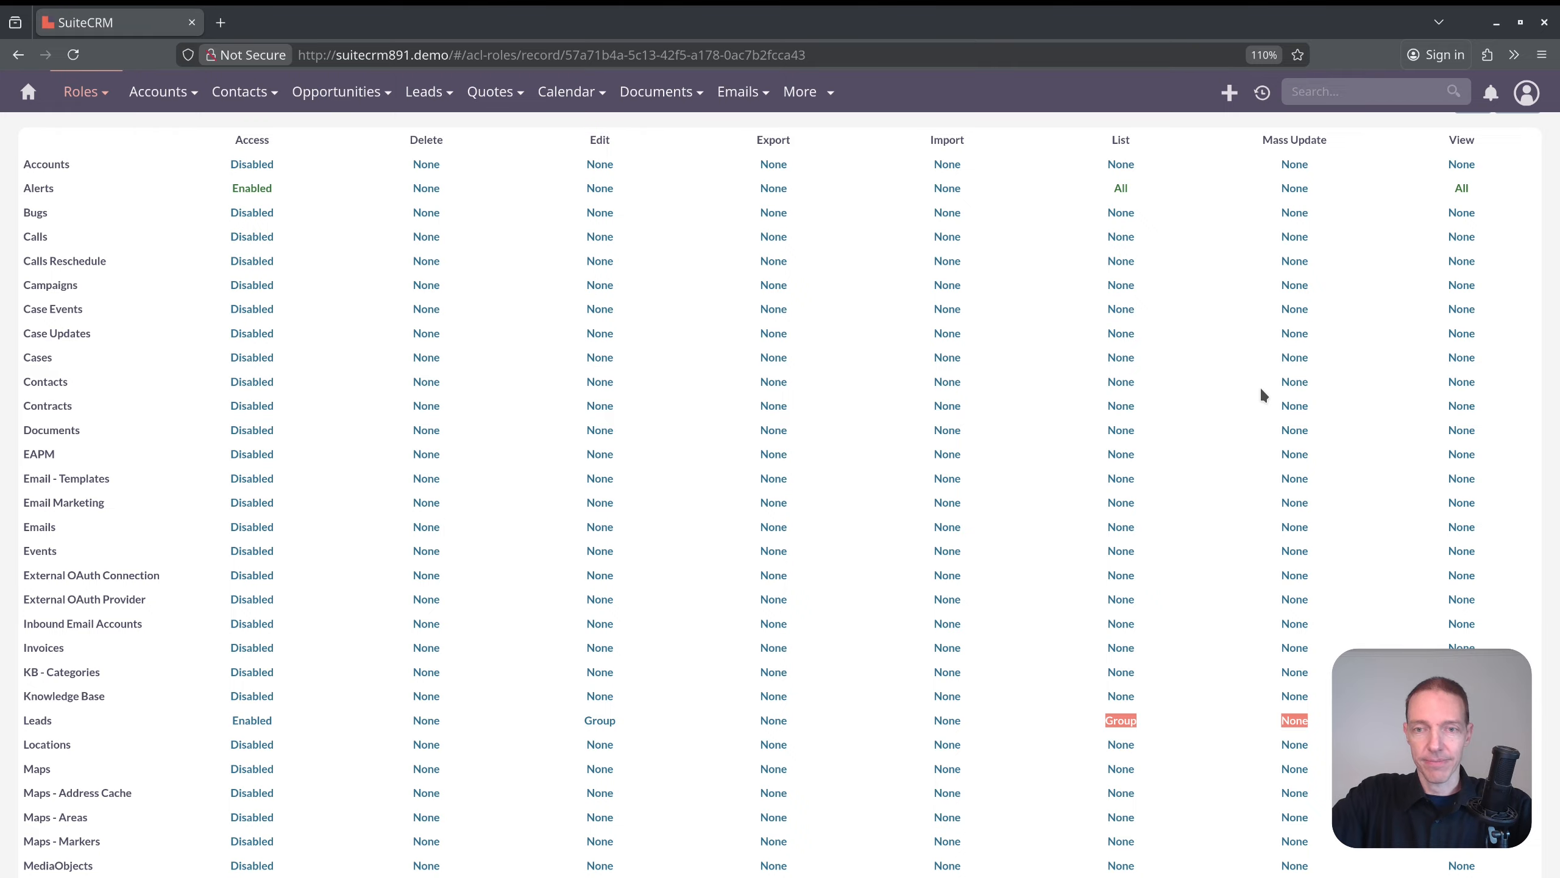
Save the MarketingPrep role's permission changes and review the permission matrix.
{"action": "scroll", "coordinate": [1245, 393], "scroll_direction": "up", "scroll_amount": 3}
{"action": "left_click", "coordinate": [1473, 273]}
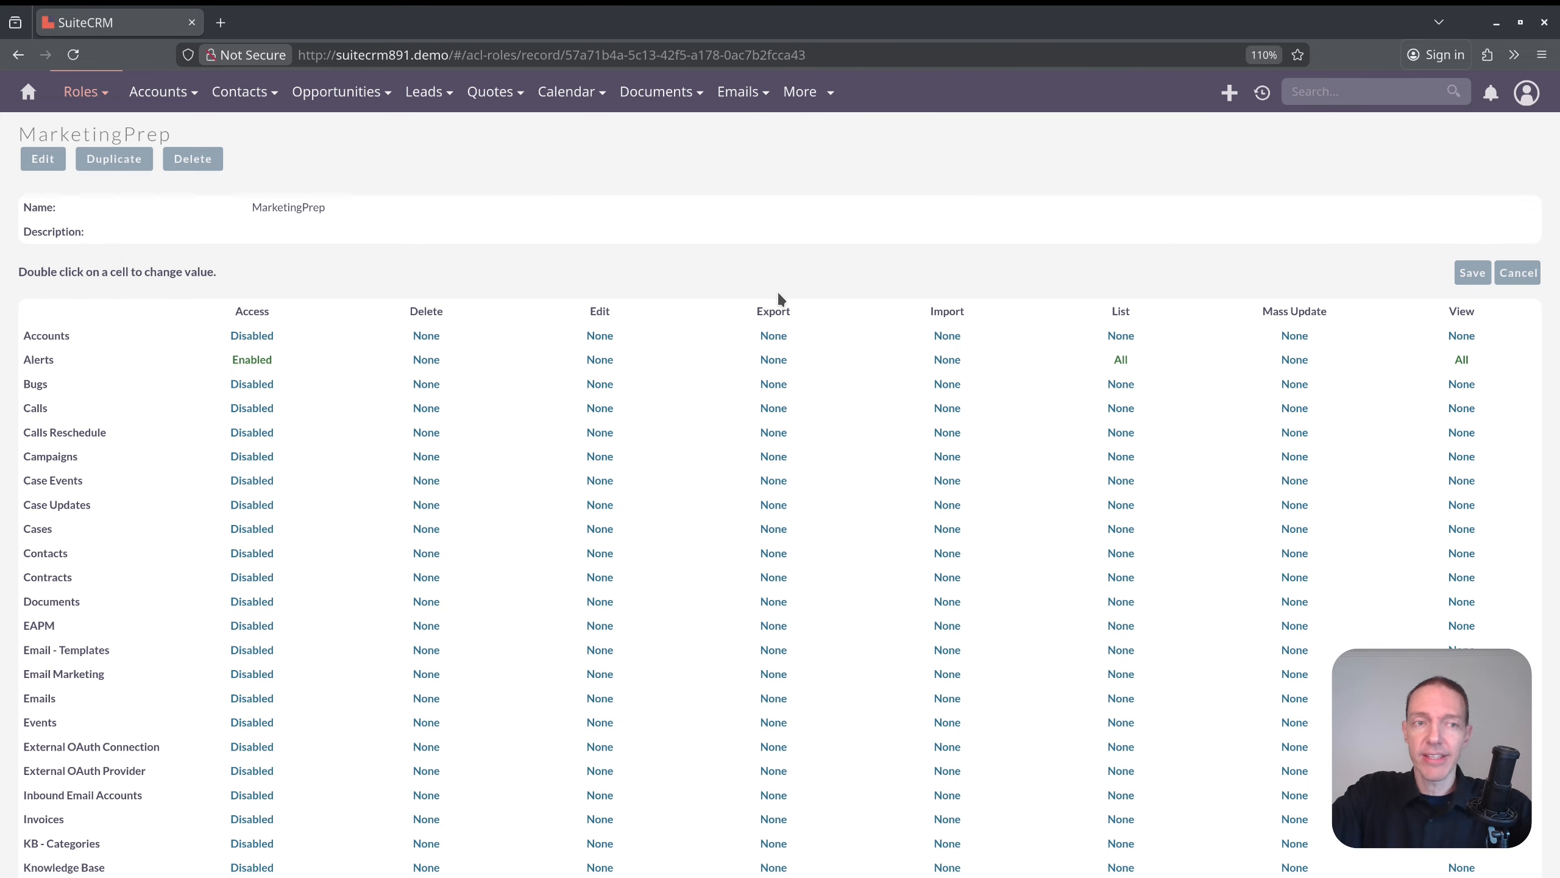
{"action": "scroll", "coordinate": [477, 322], "scroll_direction": "down", "scroll_amount": 2}
{"action": "scroll", "coordinate": [381, 277], "scroll_direction": "up", "scroll_amount": 1}
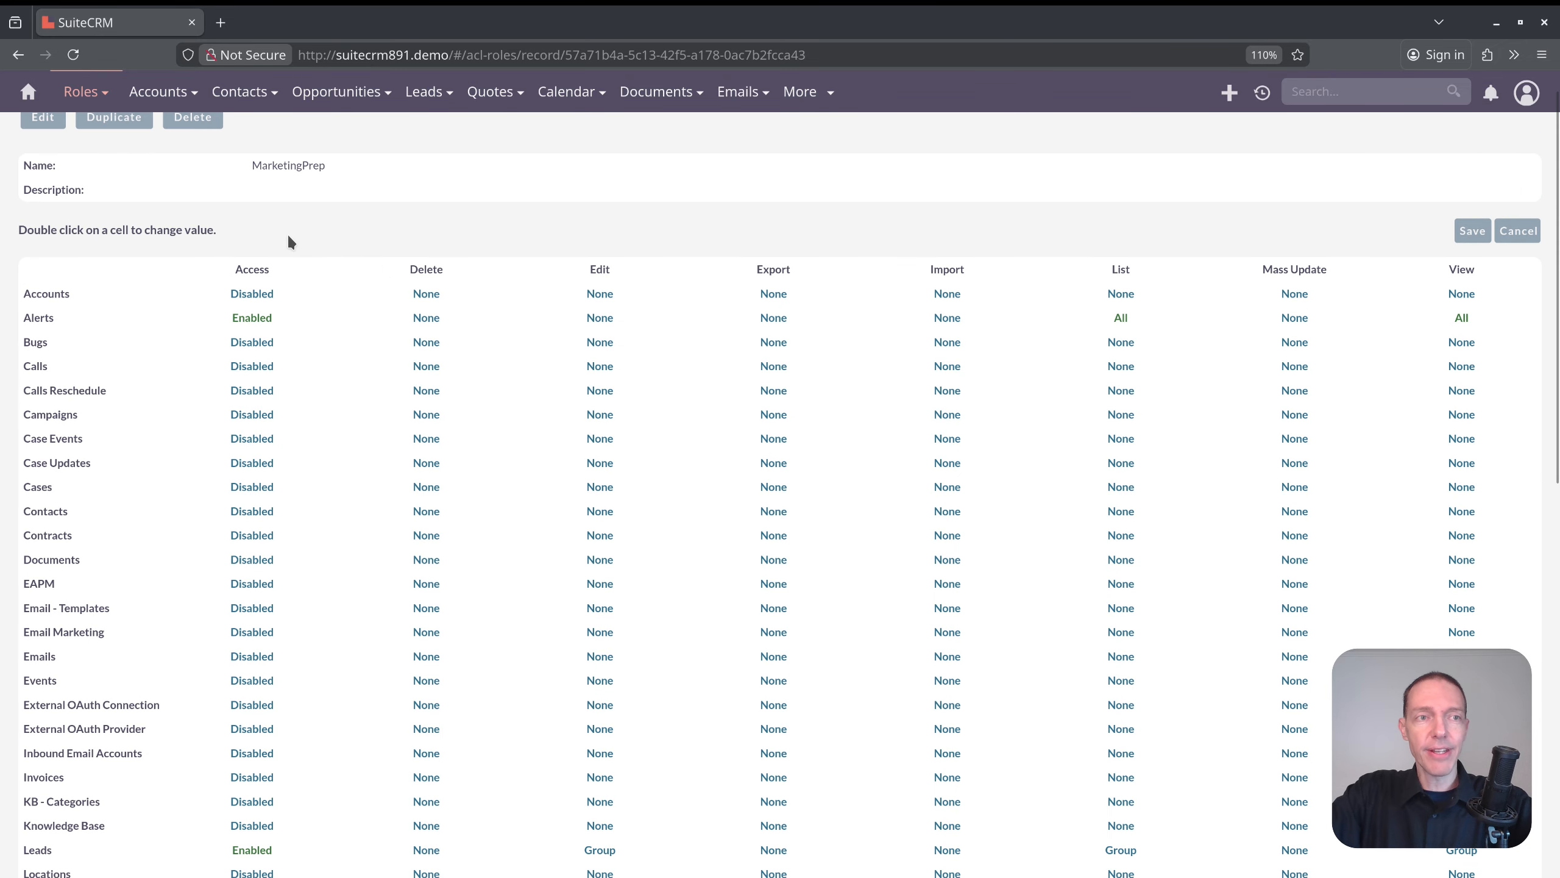
Open the user record of the Sales Manager West from the users list.
{"action": "scroll", "coordinate": [289, 241], "scroll_direction": "up", "scroll_amount": 1}
{"action": "left_click", "coordinate": [85, 98]}
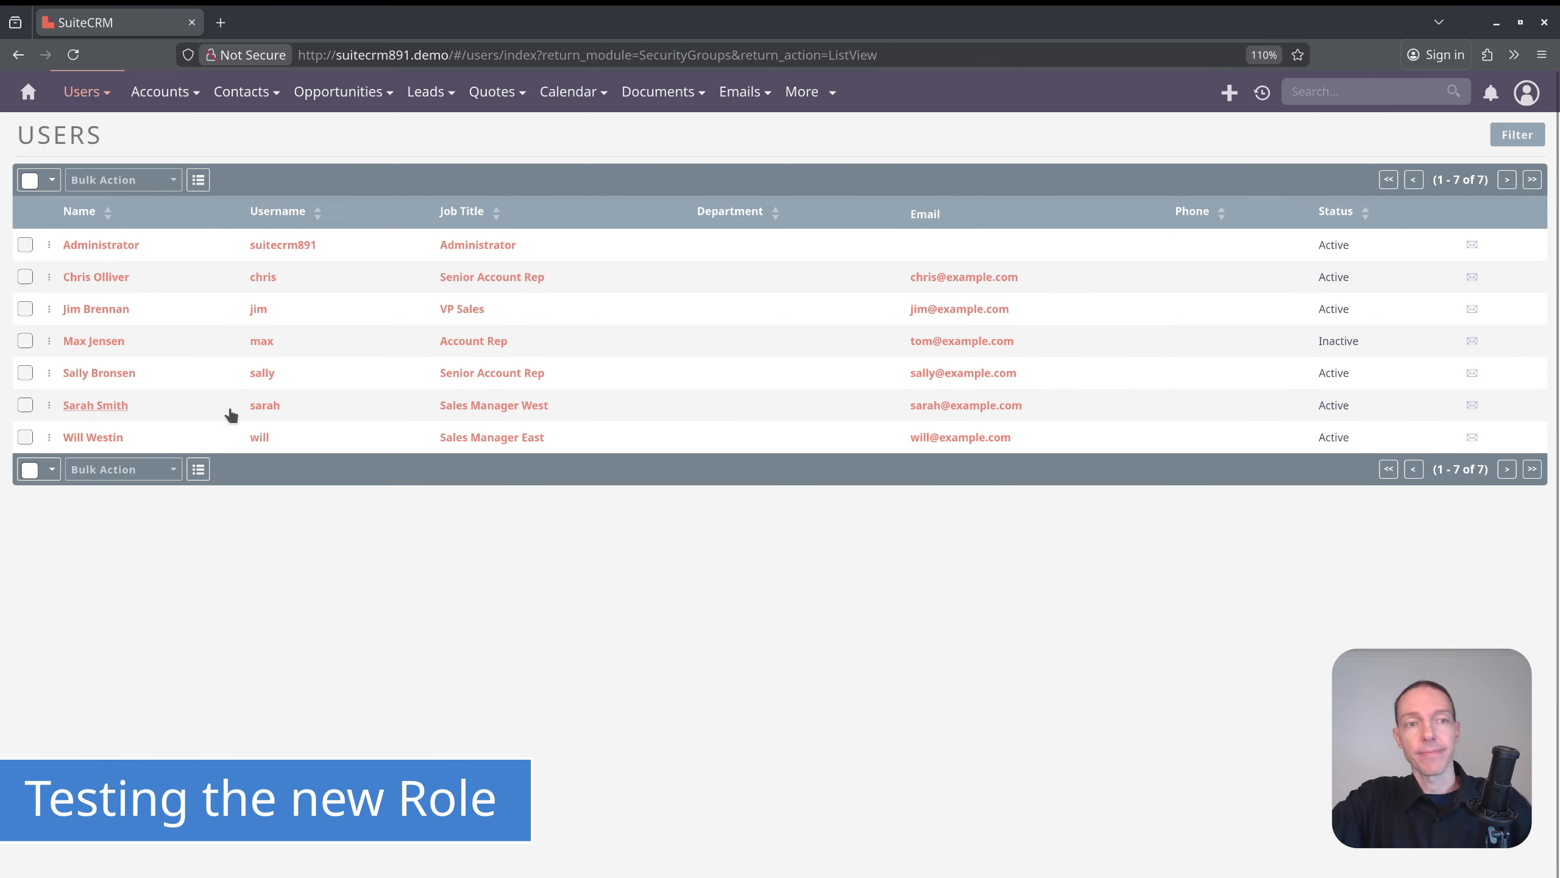
{"action": "left_click", "coordinate": [121, 408]}
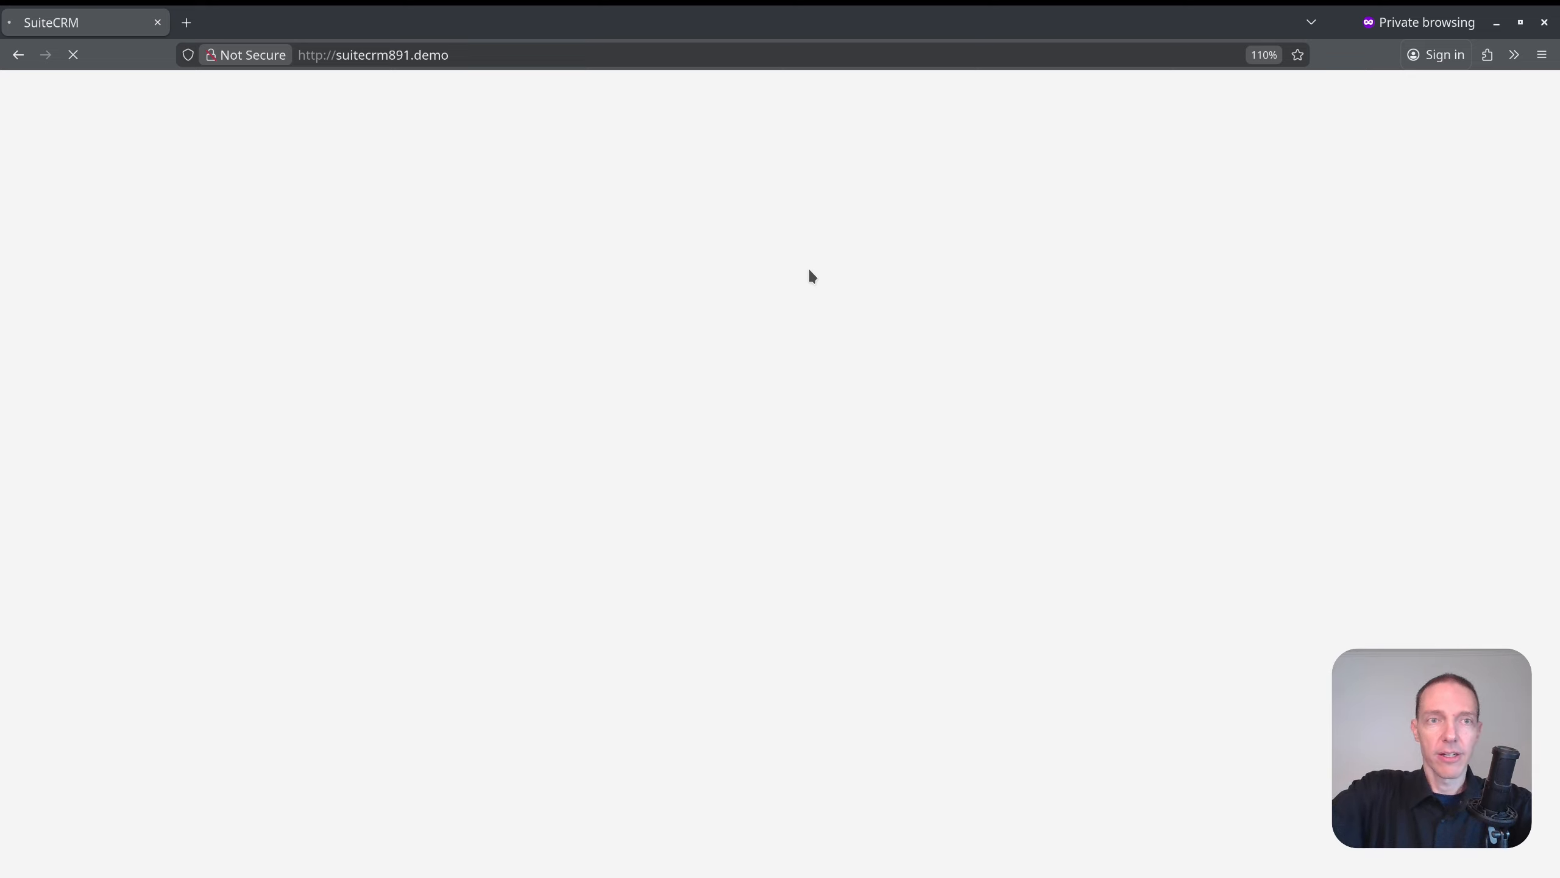
Log in as the Sales Manager West in a private browsing window, entering the username and account password.
{"action": "left_click", "coordinate": [732, 568]}
{"action": "type", "text": "sarah"}
{"action": "left_click", "coordinate": [789, 602]}
{"action": "left_click", "coordinate": [463, 630]}
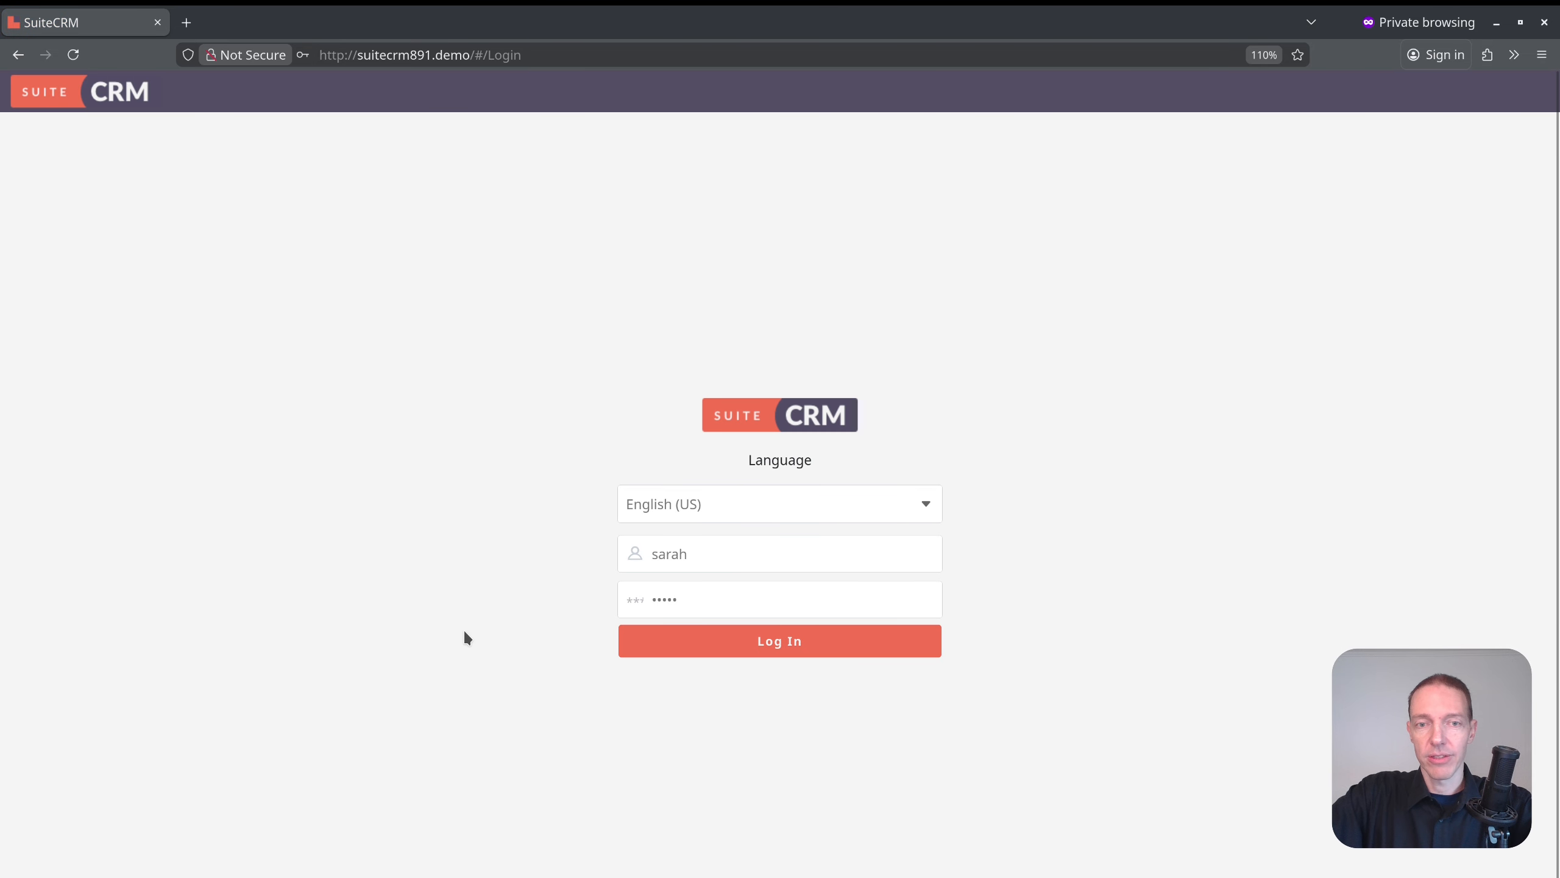
{"action": "left_click", "coordinate": [776, 642]}
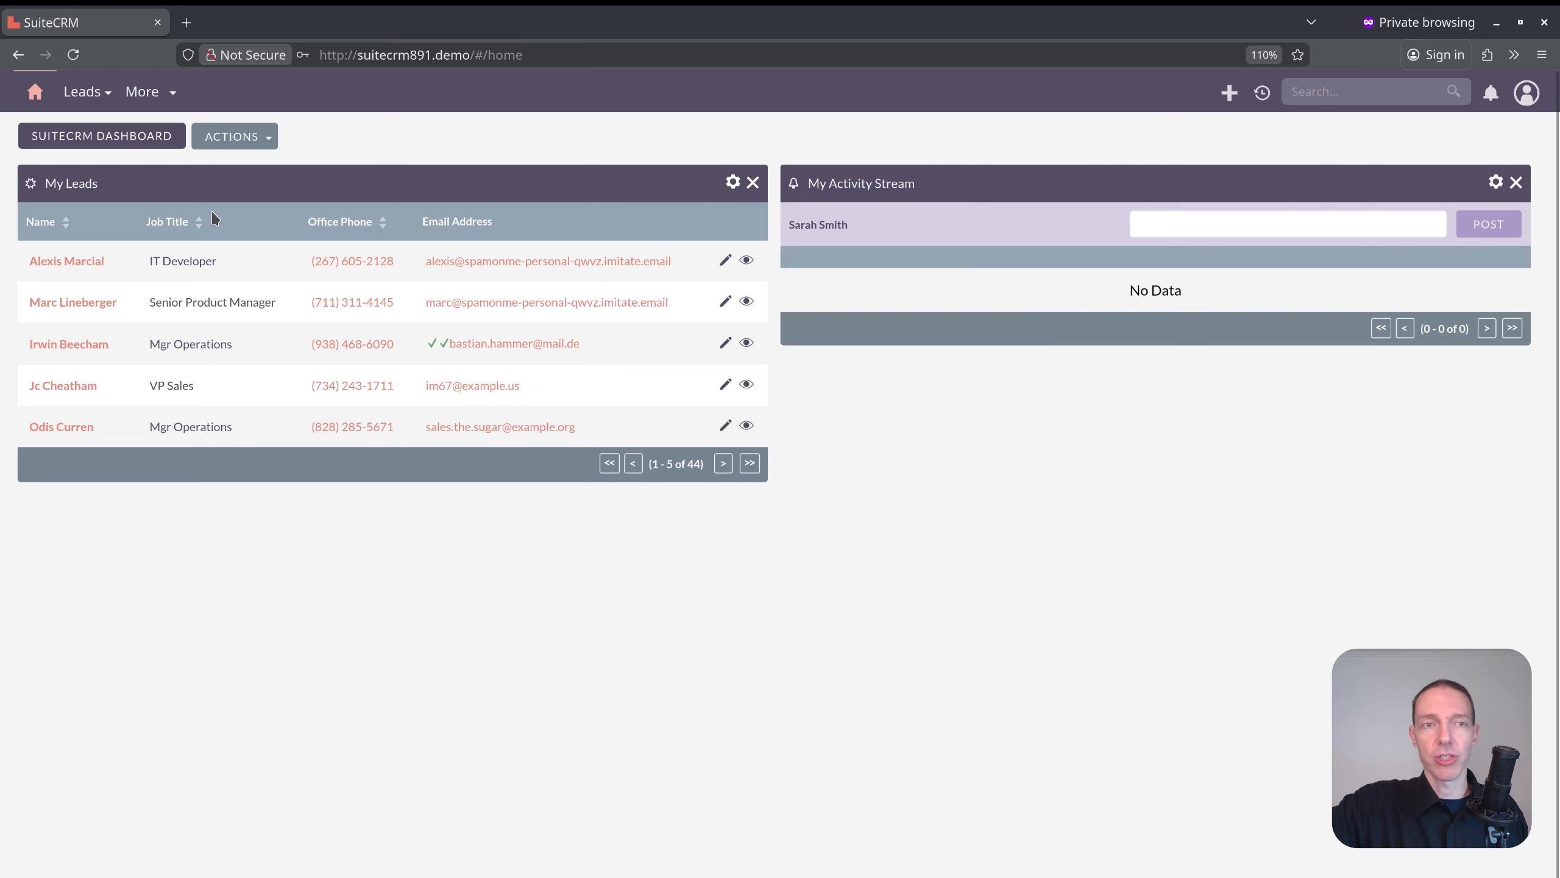
Try the Employees and About pages as the restricted user, and return to the home dashboard.
{"action": "left_click", "coordinate": [1527, 92]}
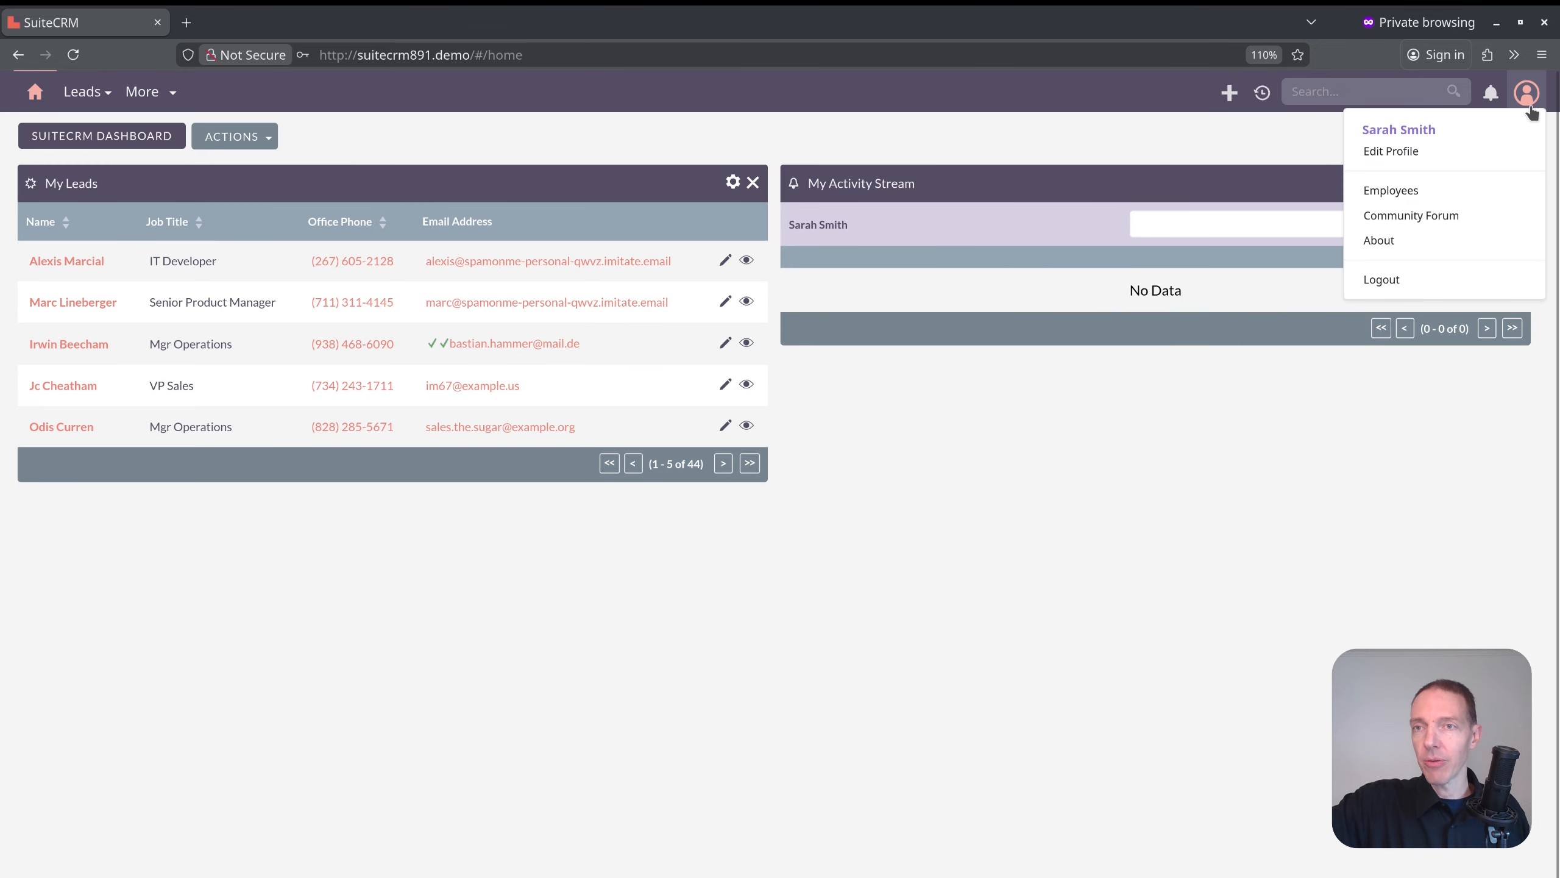
{"action": "left_click", "coordinate": [1419, 195]}
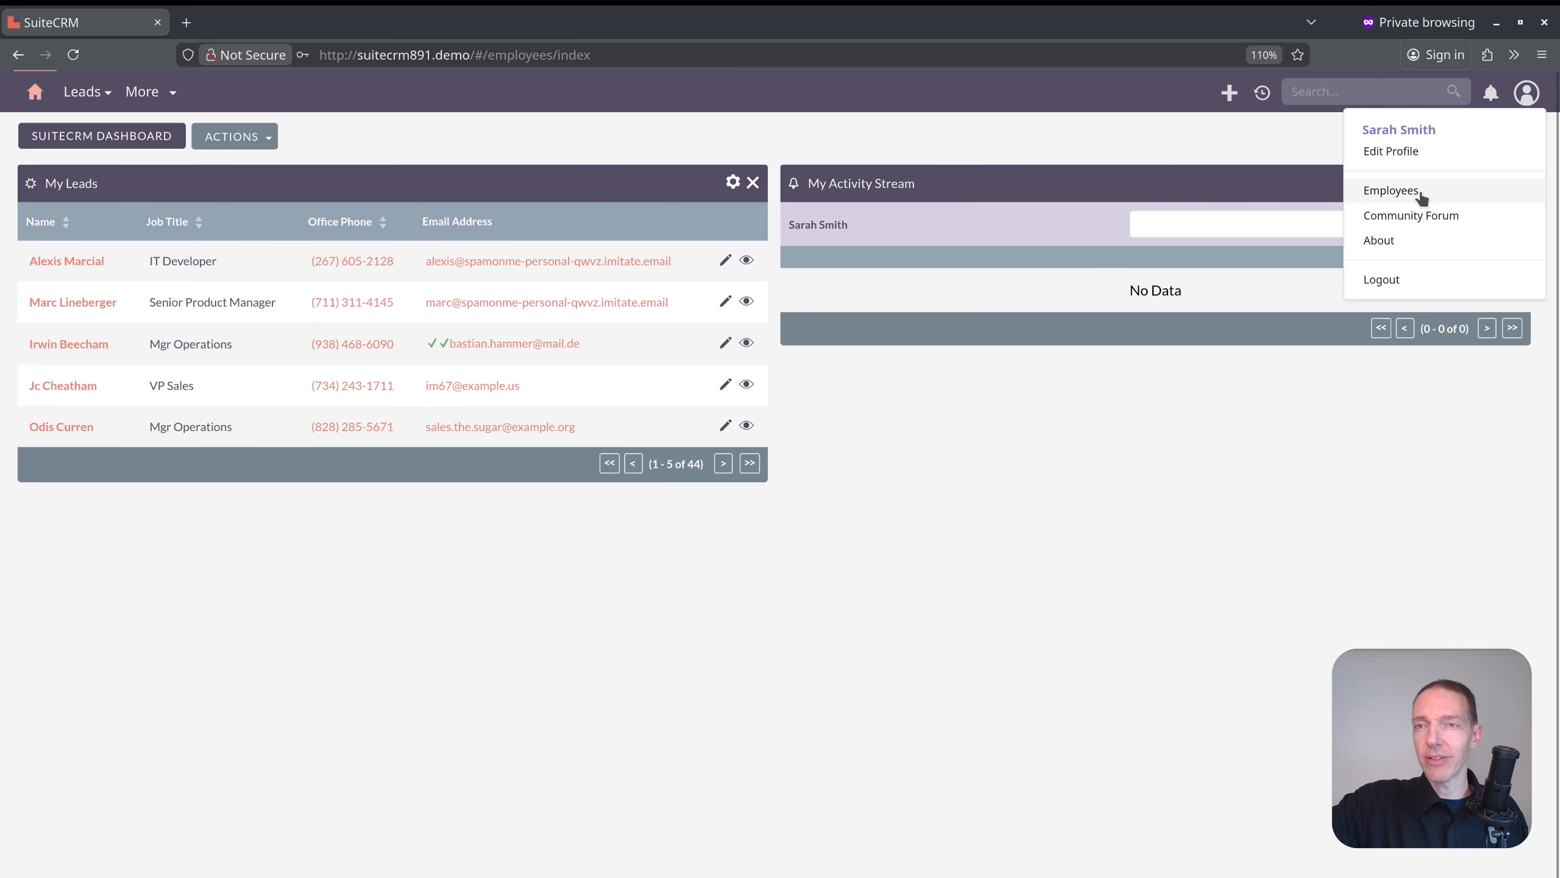
{"action": "left_click", "coordinate": [1379, 240]}
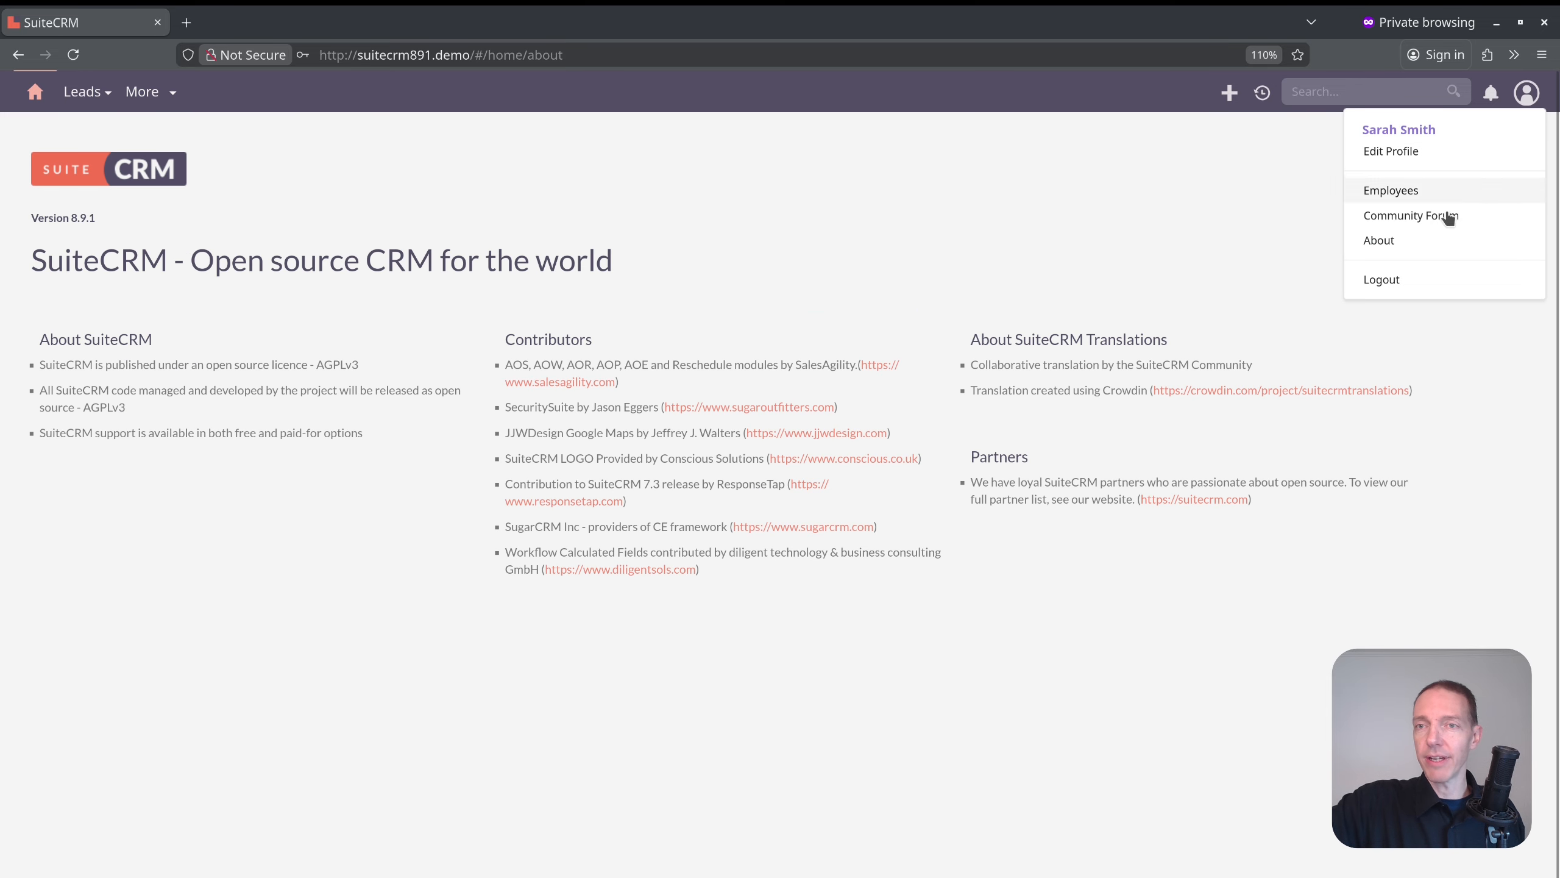
{"action": "left_click", "coordinate": [35, 91]}
Open the Leads list and check which user the leads are assigned to.
{"action": "mouse_move", "coordinate": [64, 101]}
{"action": "left_click", "coordinate": [113, 200]}
{"action": "left_click_drag", "start_coordinate": [962, 373], "coordinate": [1082, 370]}
{"action": "left_click", "coordinate": [951, 151]}
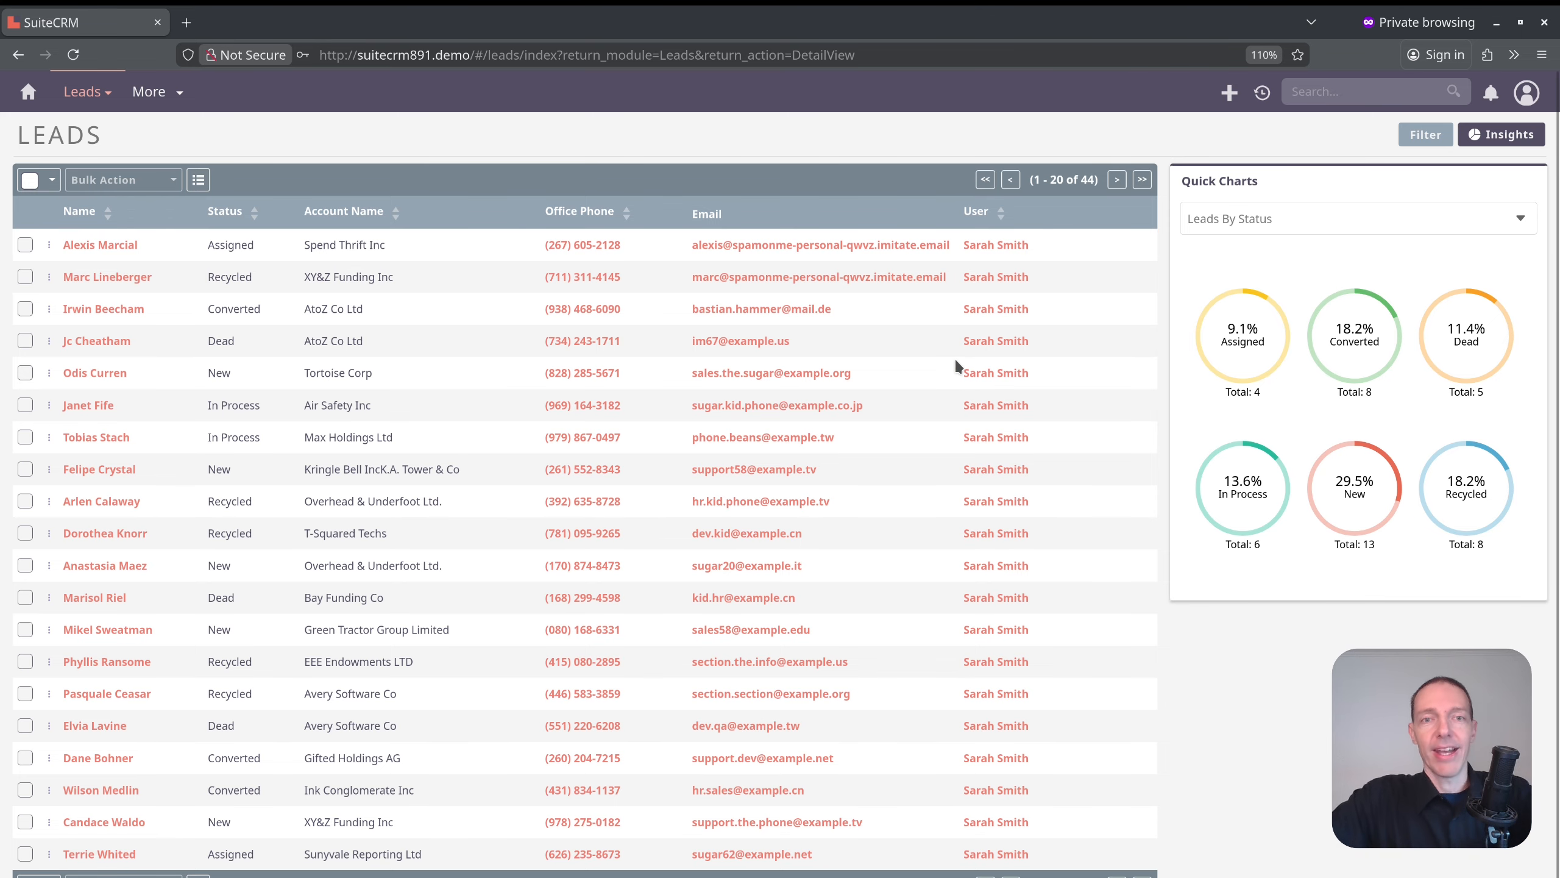
Open the Dead lead at AtoZ Co Ltd, change its job title to "VP Salesa", and save the record.
{"action": "left_click", "coordinate": [94, 341]}
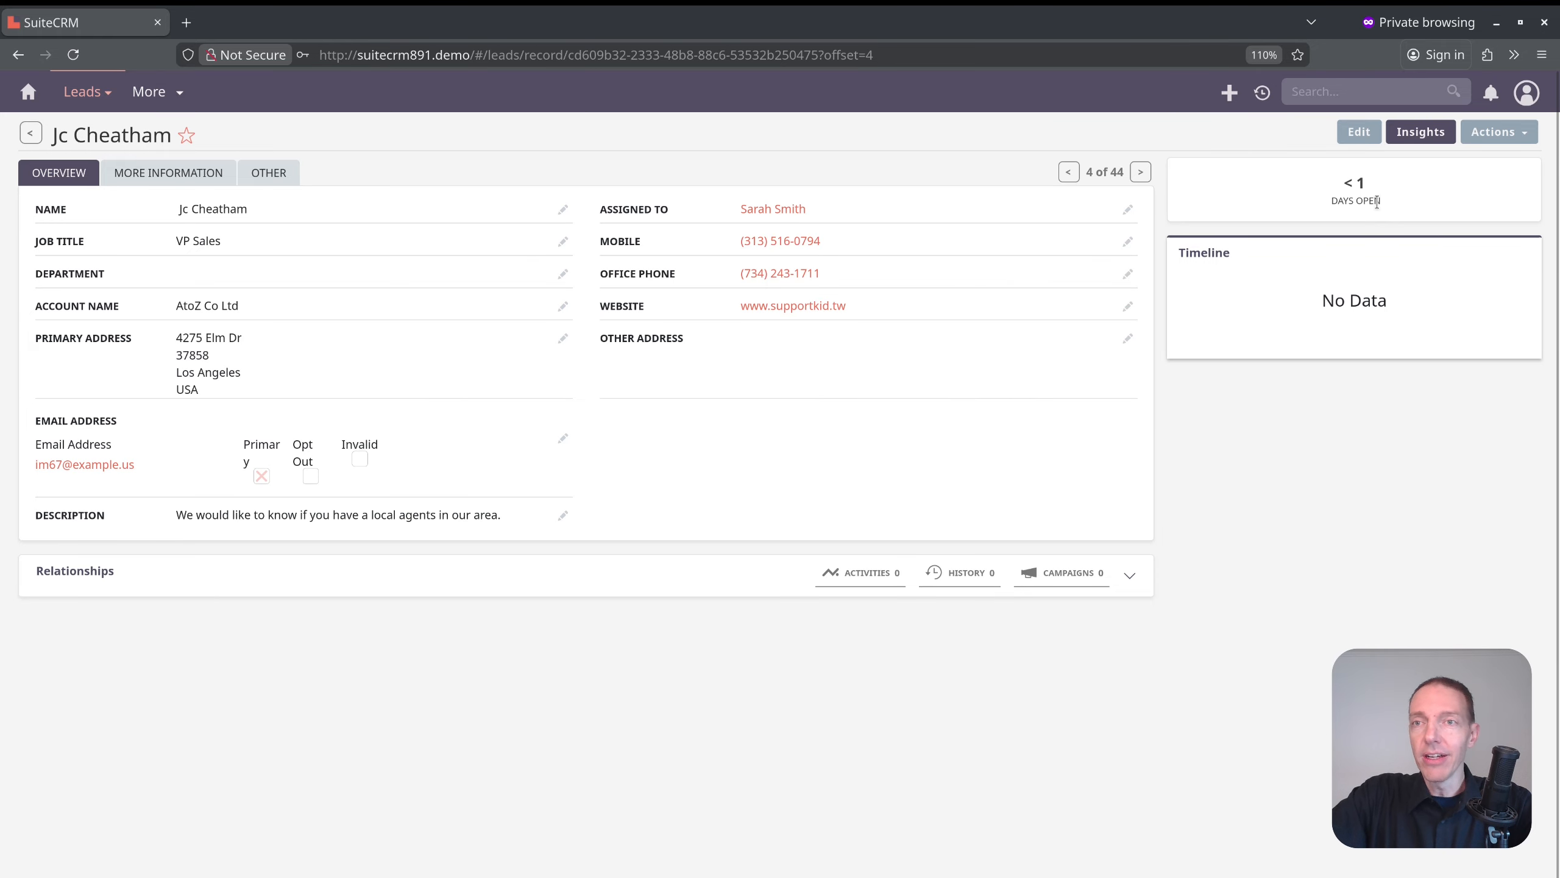
{"action": "left_click", "coordinate": [1362, 133]}
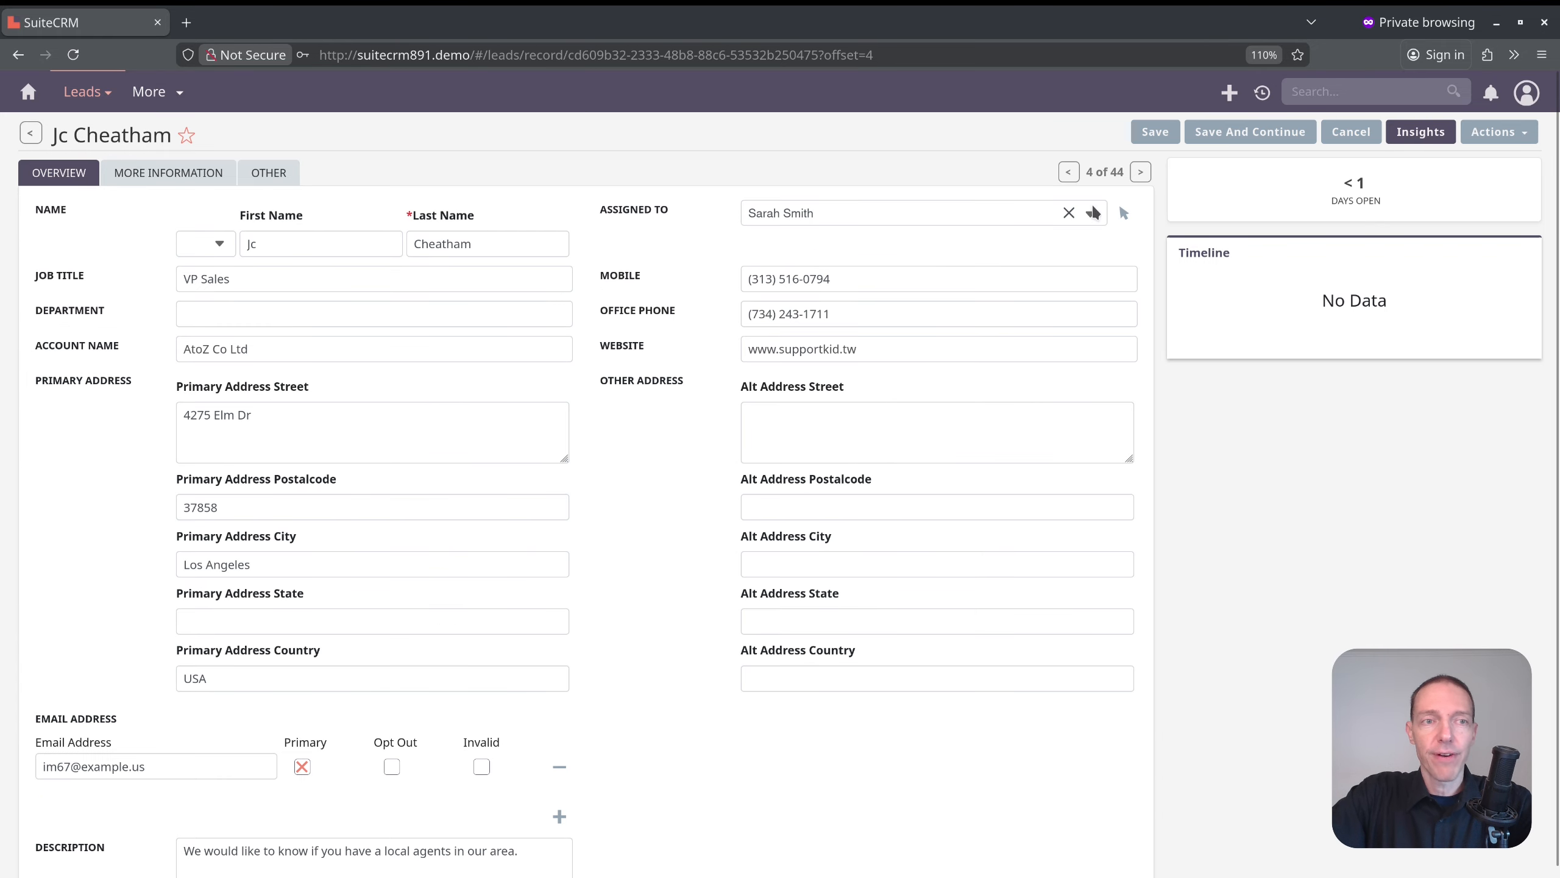
{"action": "left_click", "coordinate": [258, 280]}
{"action": "type", "text": "a"}
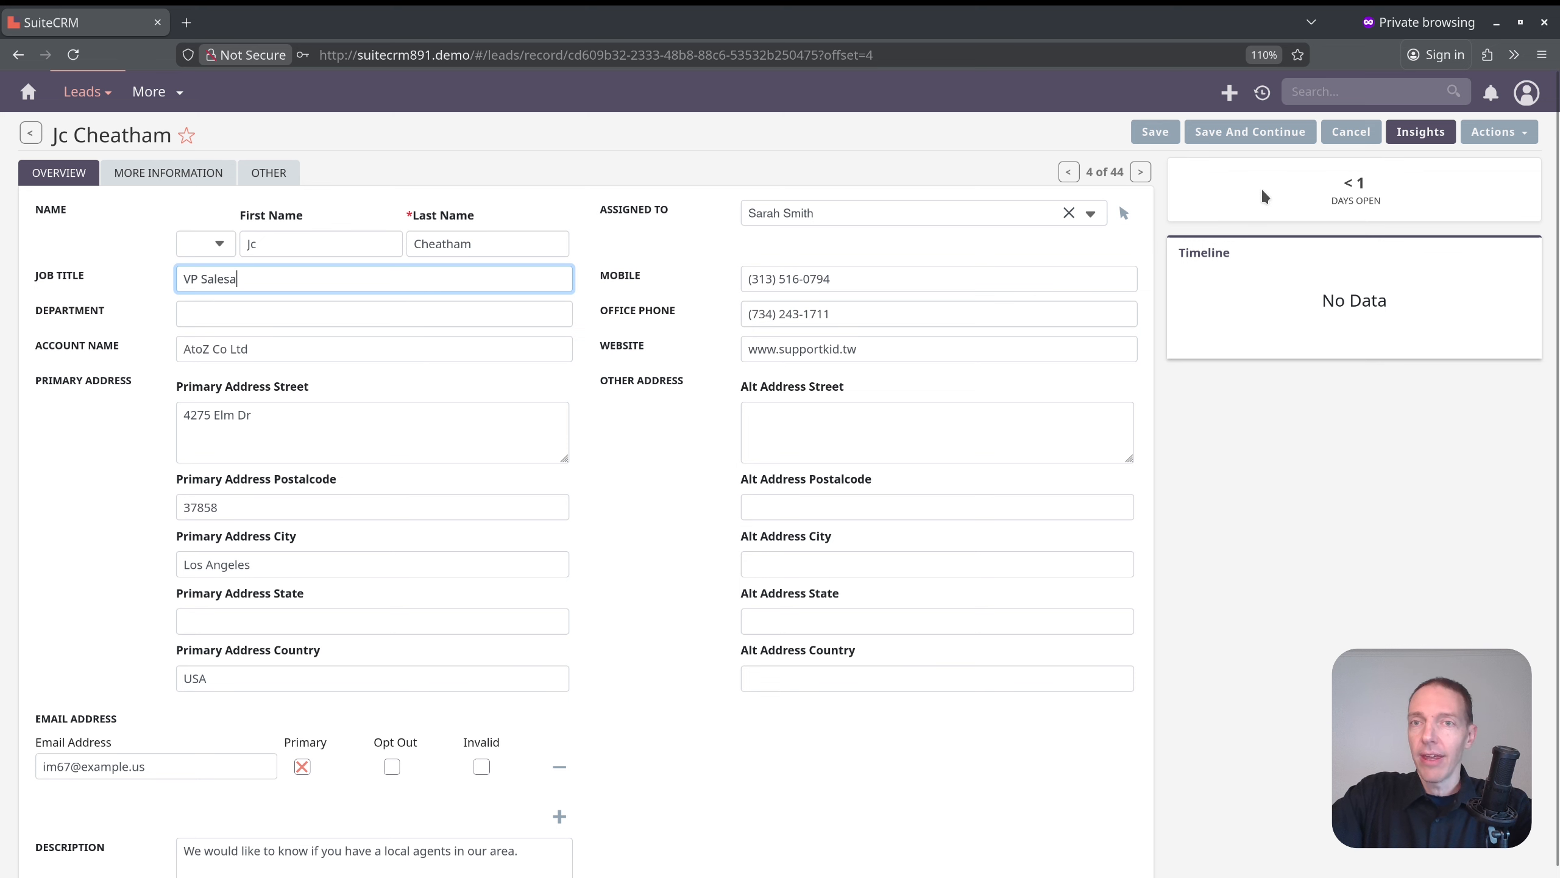
{"action": "left_click", "coordinate": [1167, 136]}
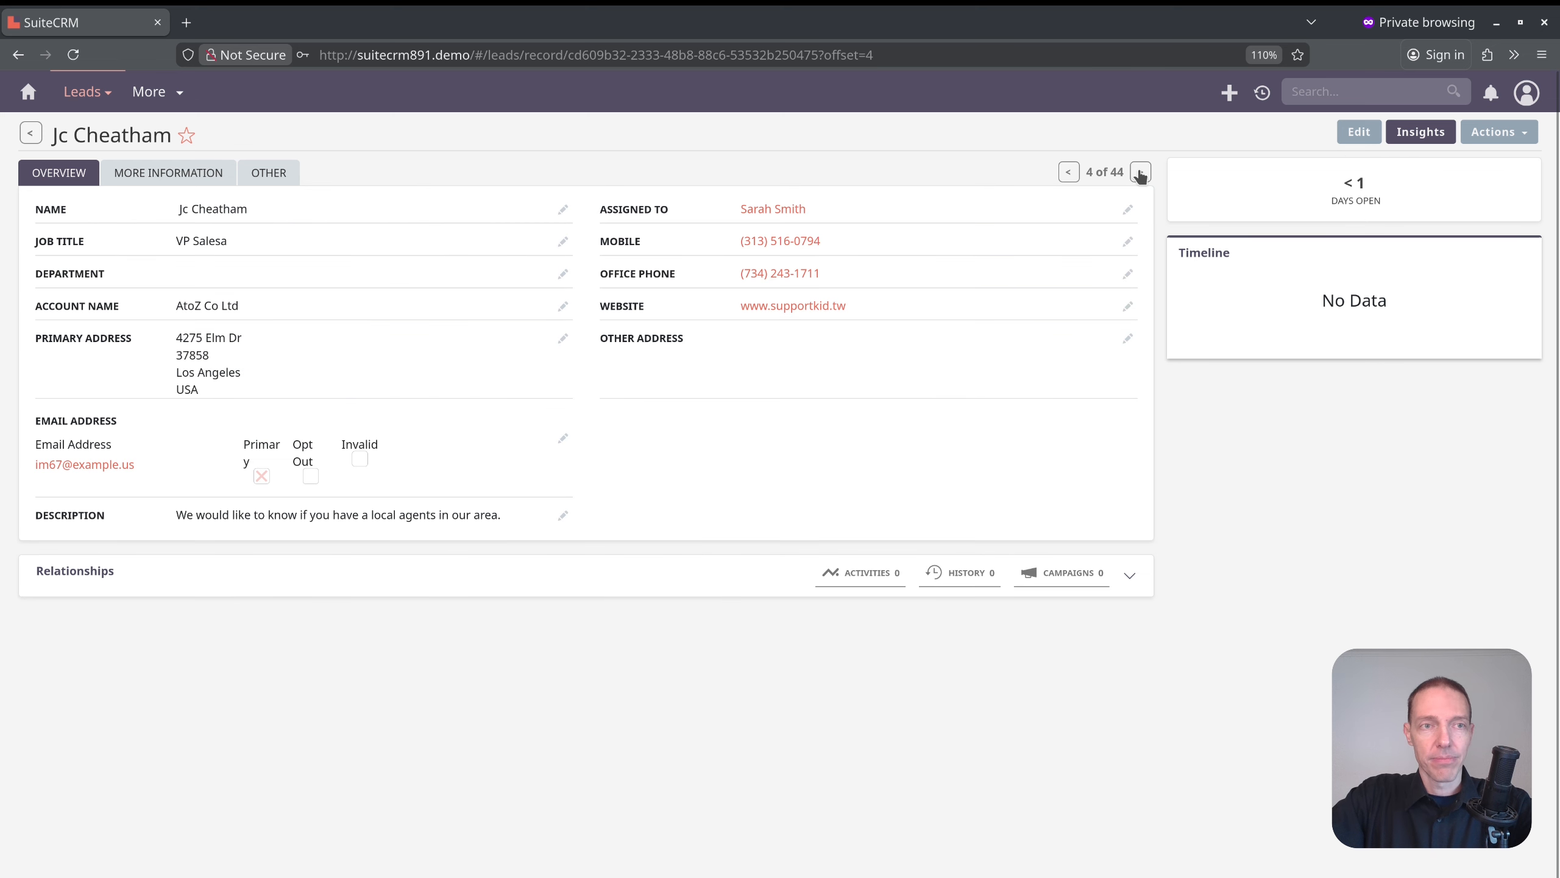
Advance two lead records and examine the Activities, History and Campaigns relationships of the Air Safety Inc lead.
{"action": "left_click", "coordinate": [1140, 173]}
{"action": "left_click", "coordinate": [1142, 173]}
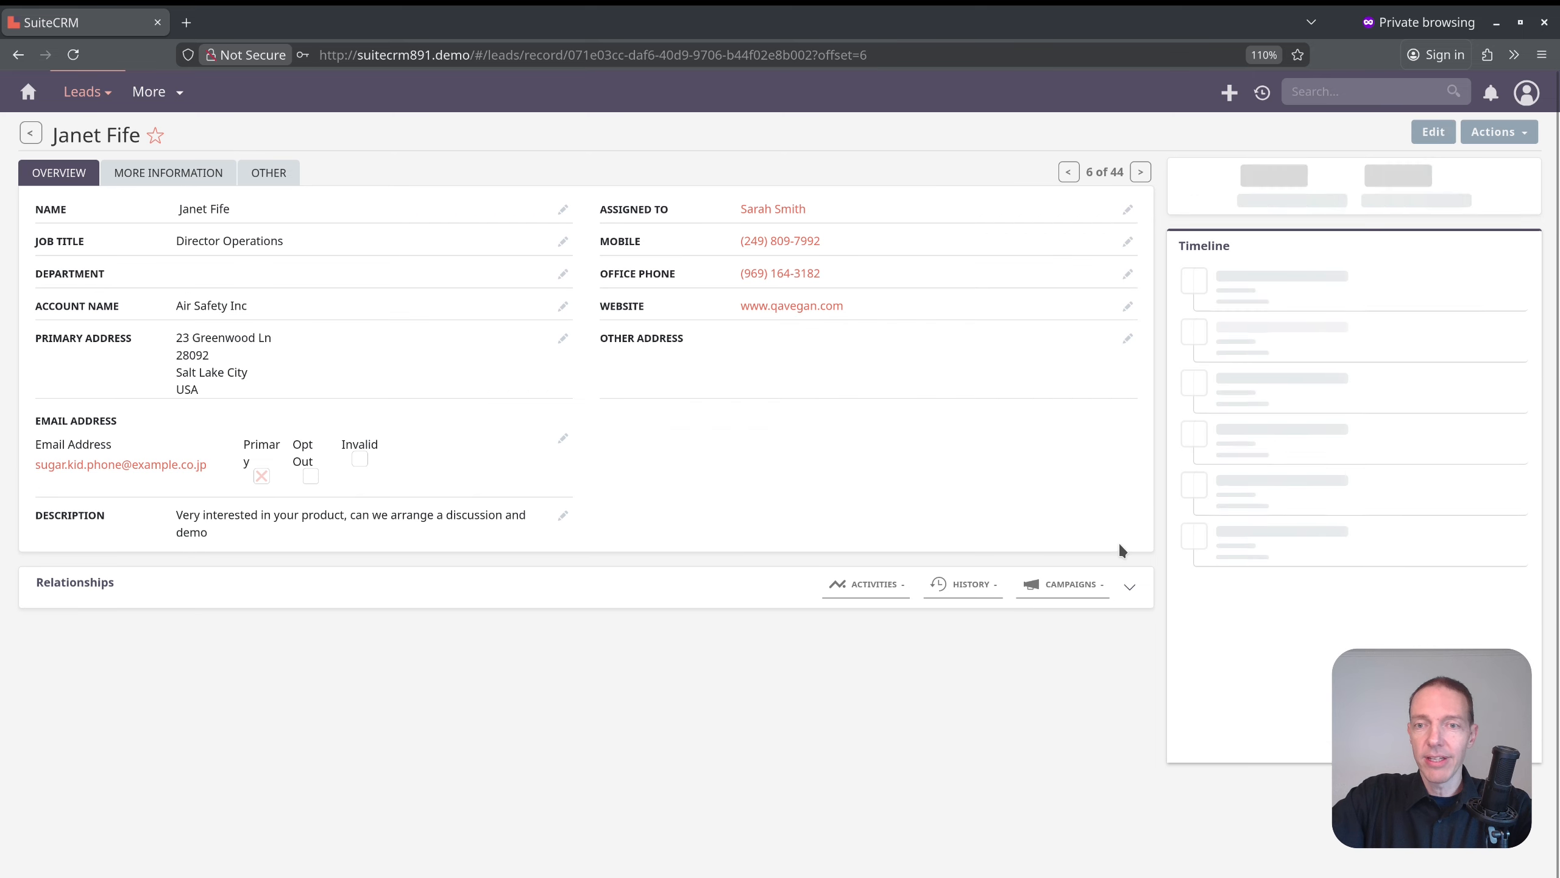
{"action": "left_click", "coordinate": [1129, 587]}
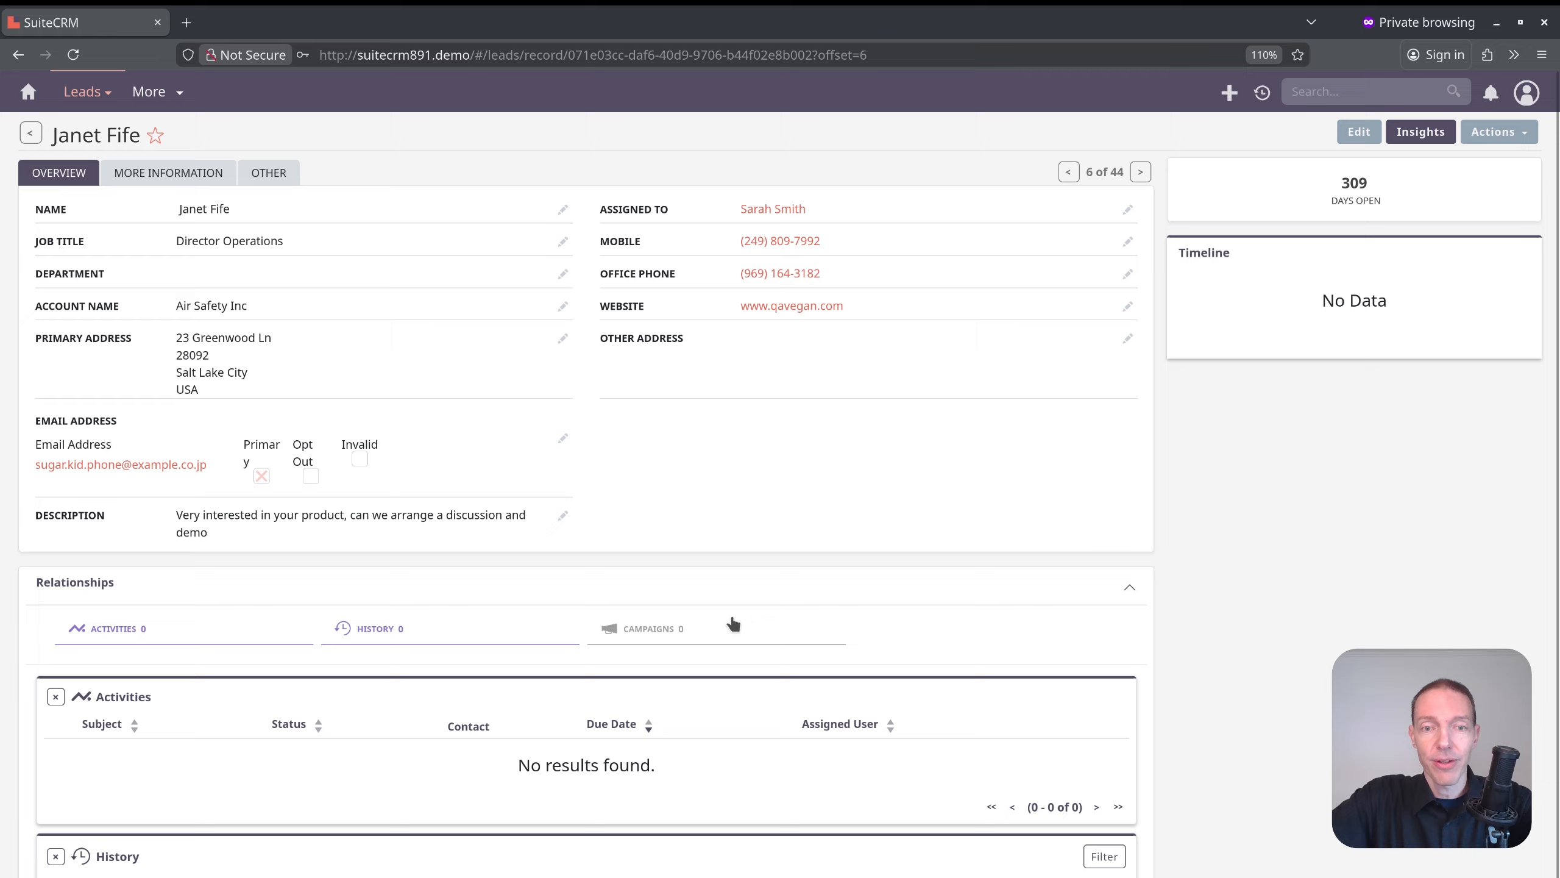
{"action": "scroll", "coordinate": [763, 568], "scroll_direction": "down", "scroll_amount": 2}
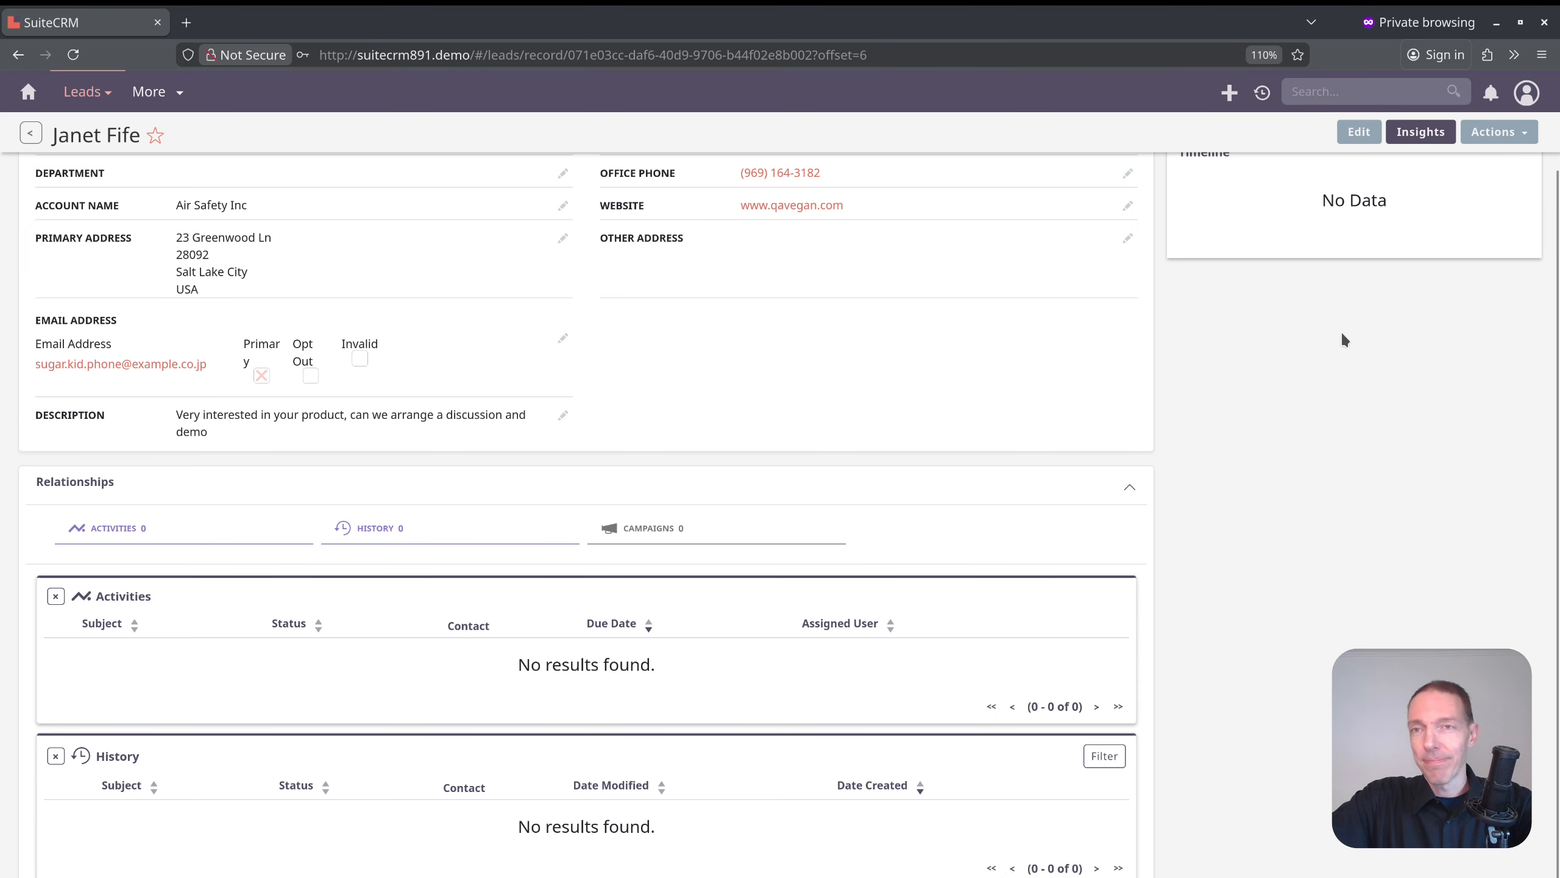
{"action": "scroll", "coordinate": [1342, 340], "scroll_direction": "up", "scroll_amount": 2}
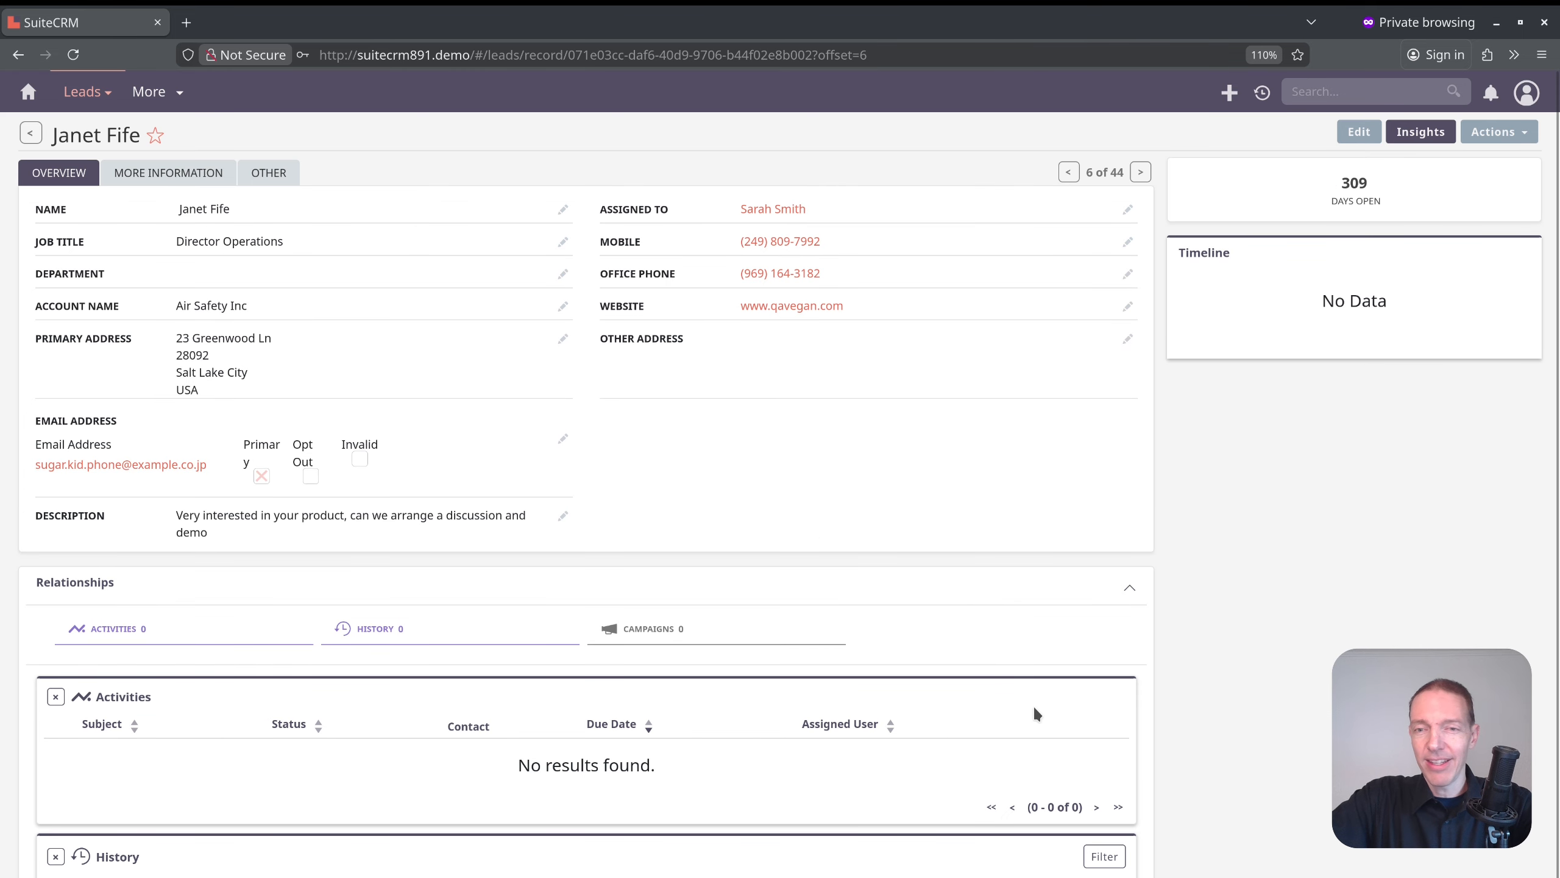
{"action": "scroll", "coordinate": [1358, 389], "scroll_direction": "down", "scroll_amount": 1}
{"action": "scroll", "coordinate": [1359, 395], "scroll_direction": "up", "scroll_amount": 1}
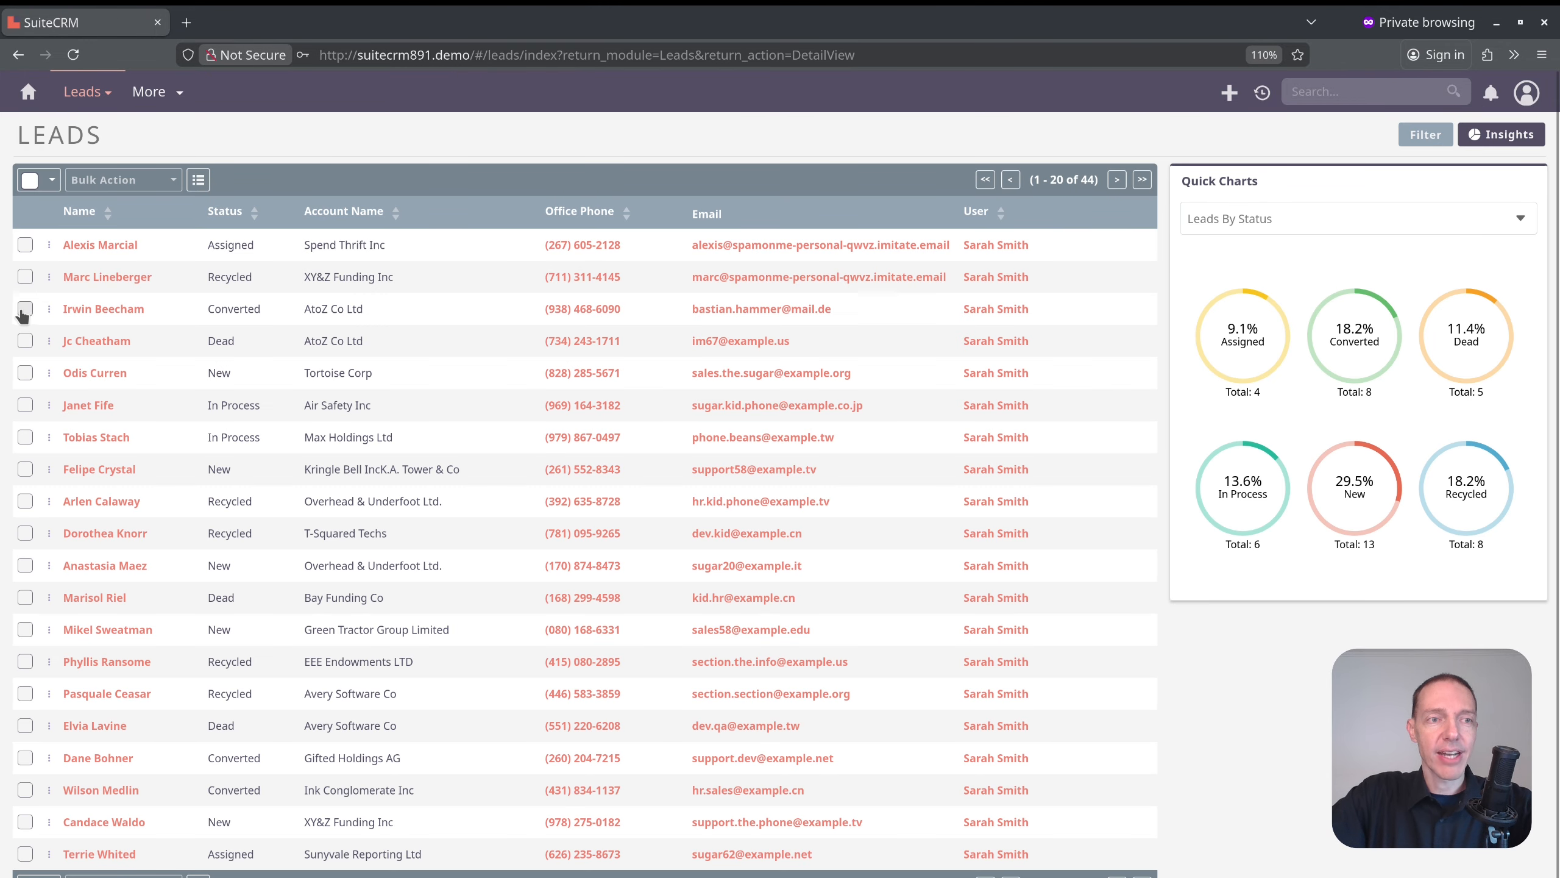
Select the third, fourth and fifth leads in the Leads list and review the displayed and hidden column choices.
{"action": "left_click", "coordinate": [25, 308]}
{"action": "left_click", "coordinate": [25, 340]}
{"action": "left_click", "coordinate": [25, 372]}
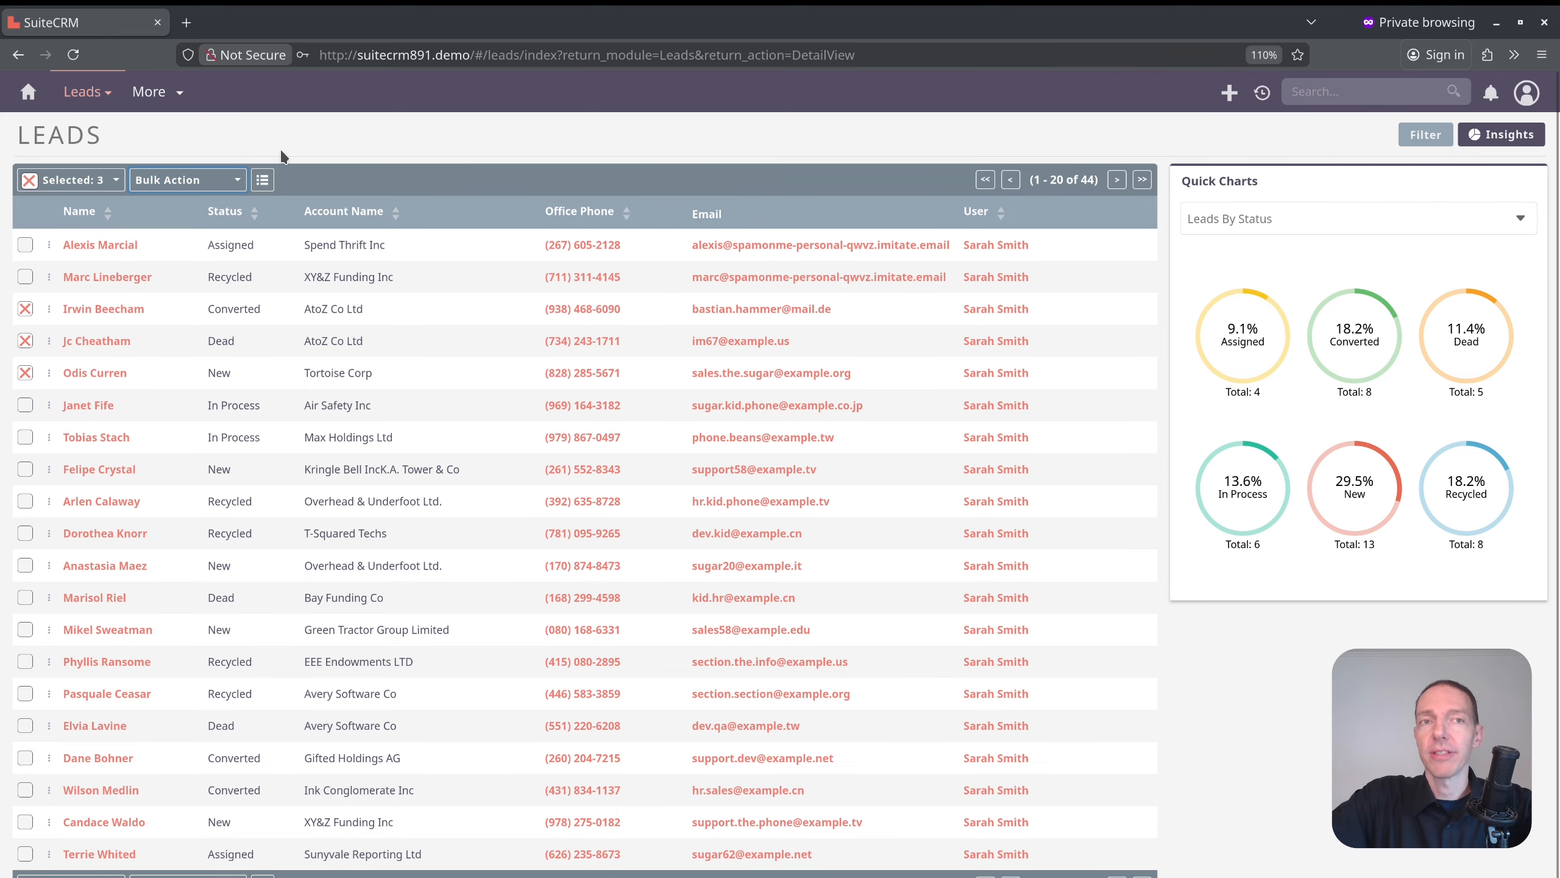
{"action": "left_click", "coordinate": [262, 180]}
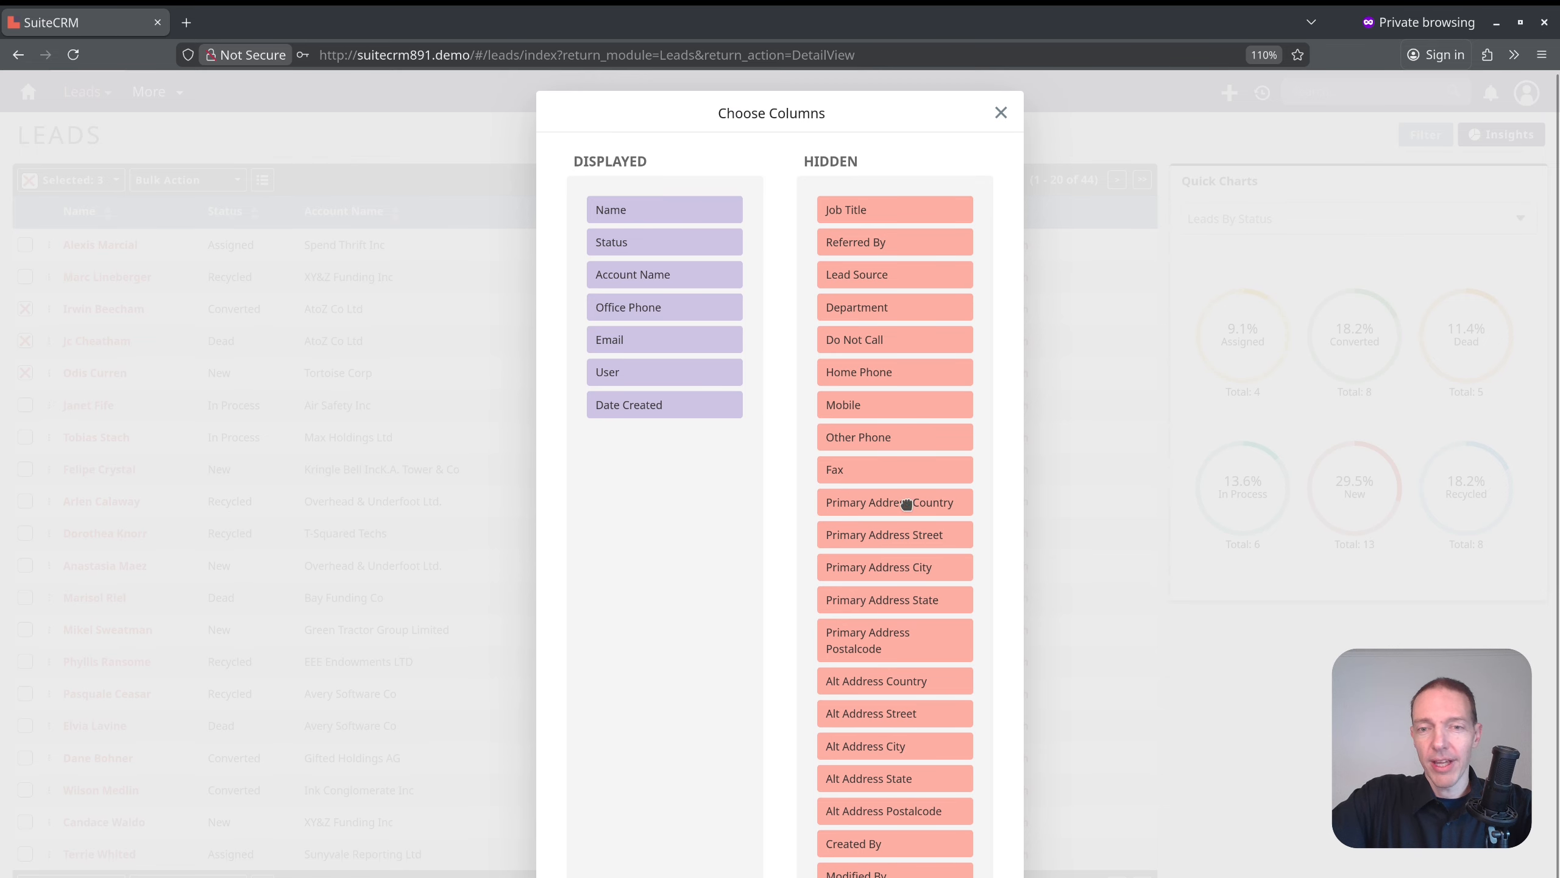
{"action": "left_click", "coordinate": [1001, 114]}
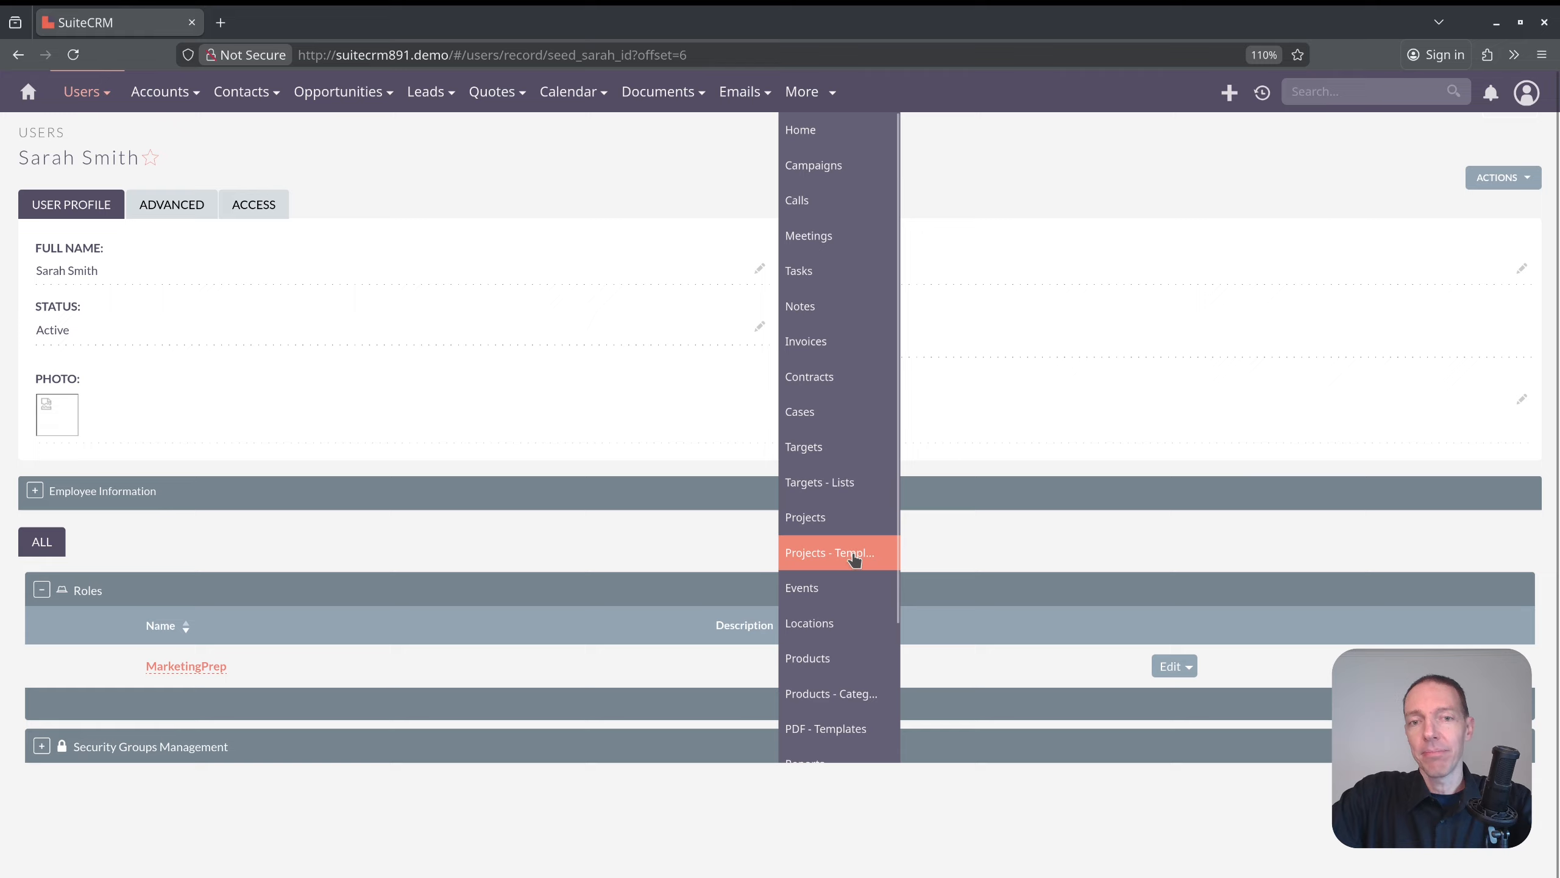
{"action": "scroll", "coordinate": [835, 541], "scroll_direction": "down", "scroll_amount": 3}
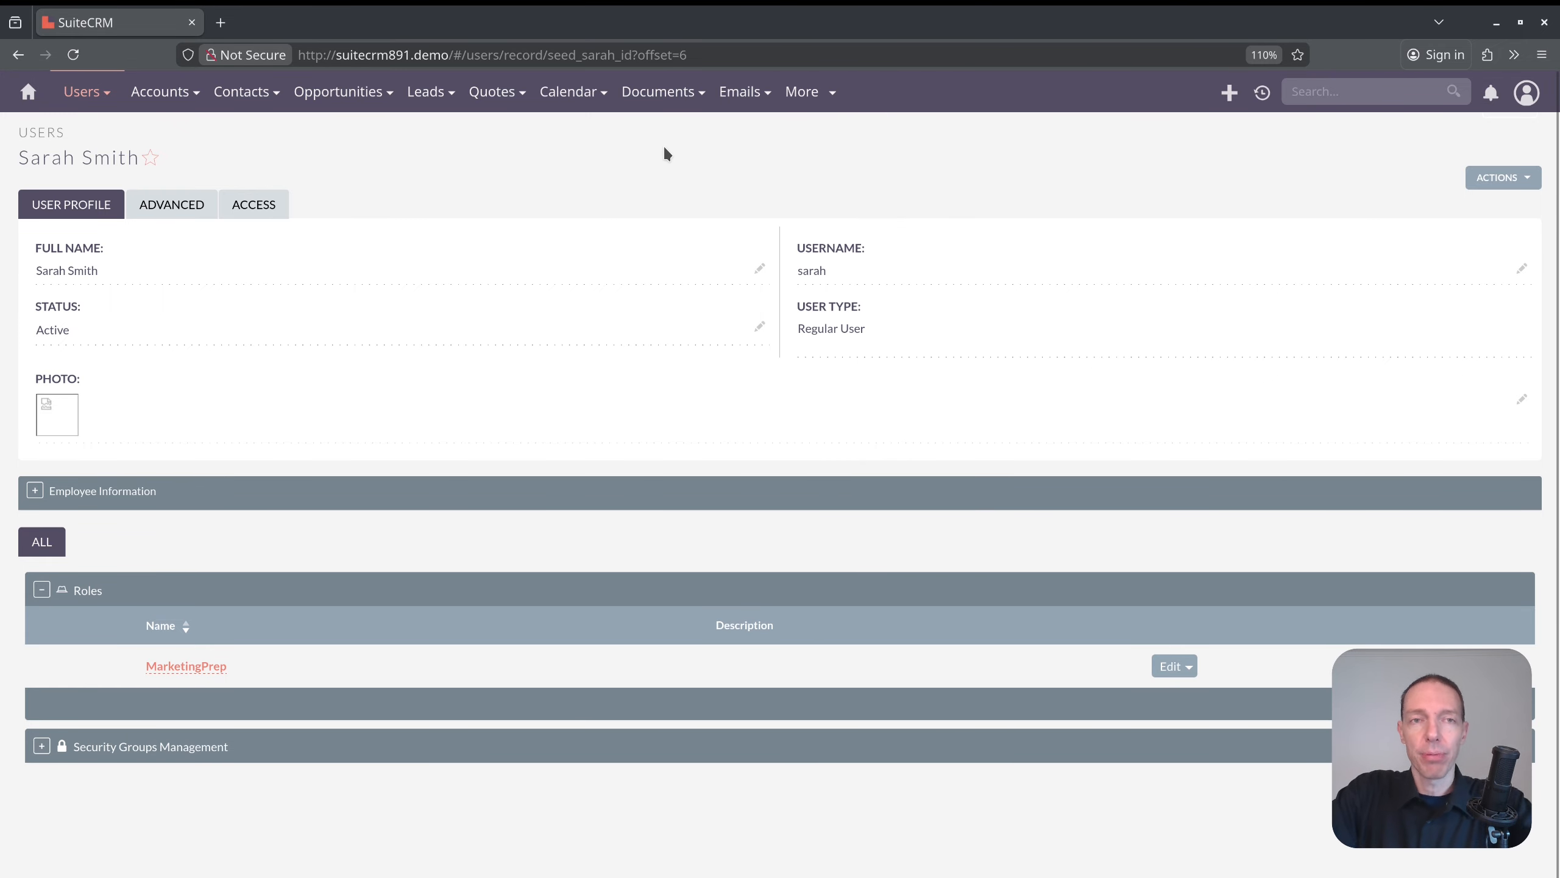